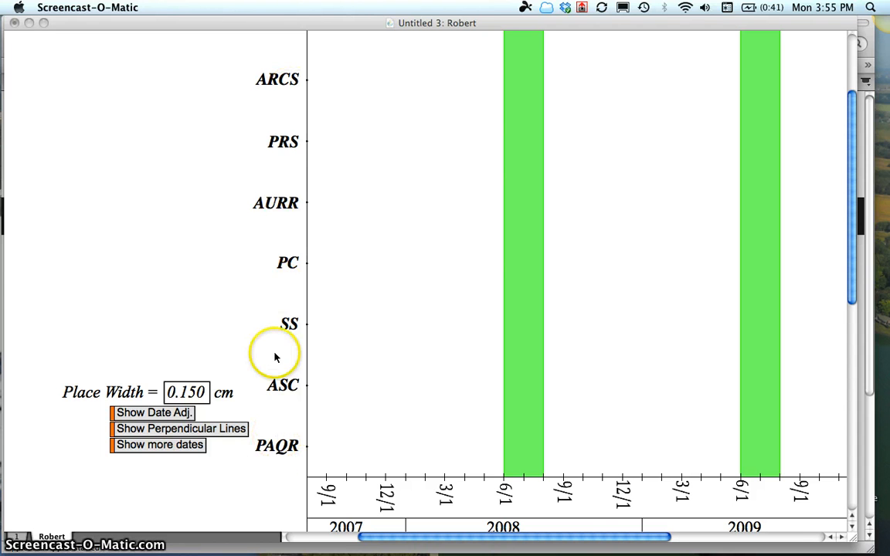
# - Open the label properties of the PAQR midpoint on the vertical axis and accept them as they are
pyautogui.click(278, 451)
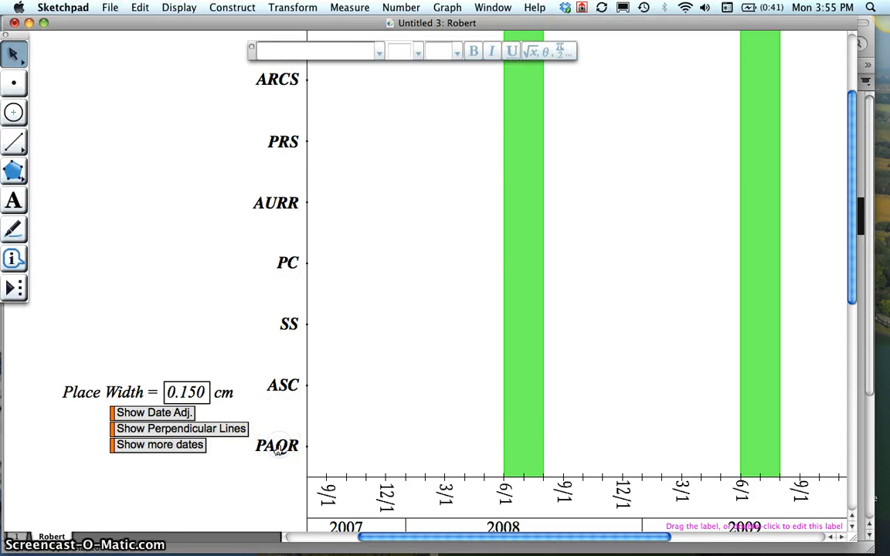
pyautogui.doubleClick(278, 448)
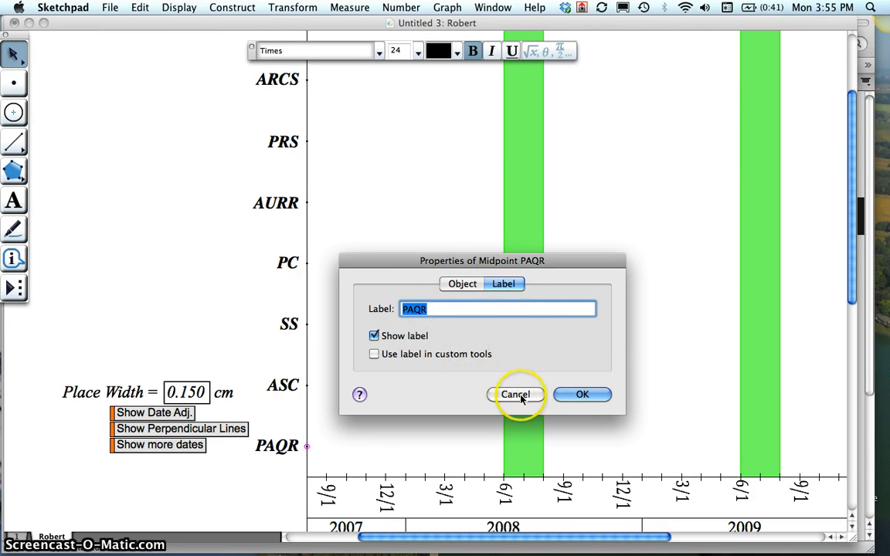
pyautogui.click(566, 393)
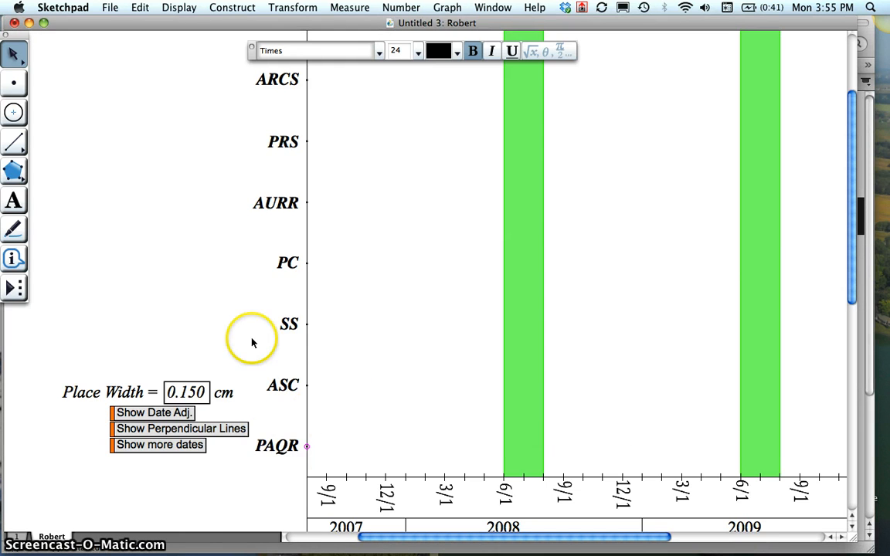
# - Examine the grade-level headings along the chart's upper edge, from Pre-K to Grade 2
pyautogui.scroll(5, 252, 342)
pyautogui.scroll(3, 252, 342)
pyautogui.hscroll(5, 251, 342)
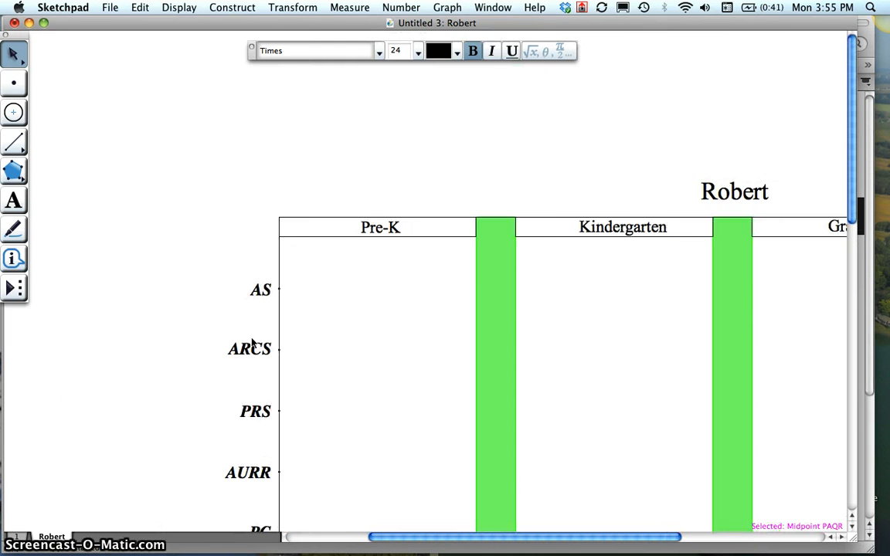
pyautogui.click(143, 222)
pyautogui.click(366, 232)
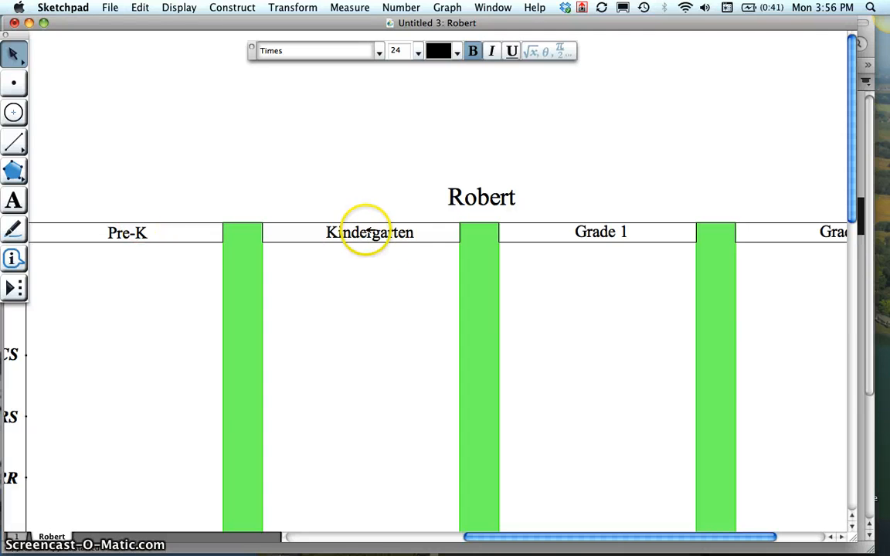
pyautogui.click(367, 231)
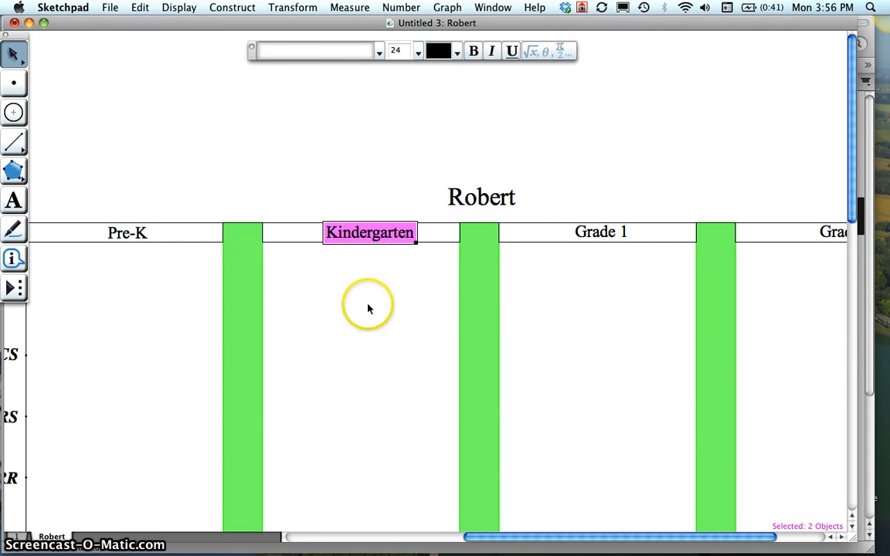
pyautogui.click(368, 309)
pyautogui.hscroll(6, 441, 330)
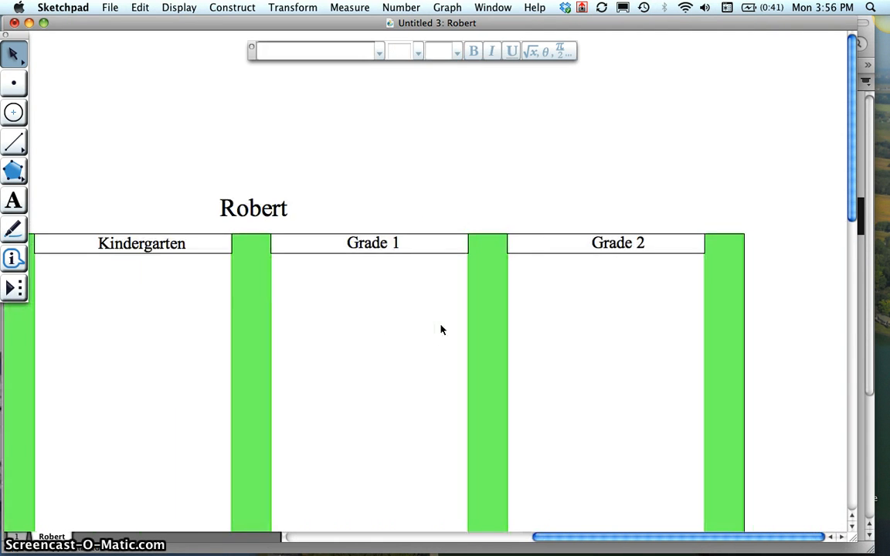
pyautogui.hscroll(-6, 441, 329)
# - Replace the name in the title above the chart with the student's short first name
pyautogui.click(508, 207)
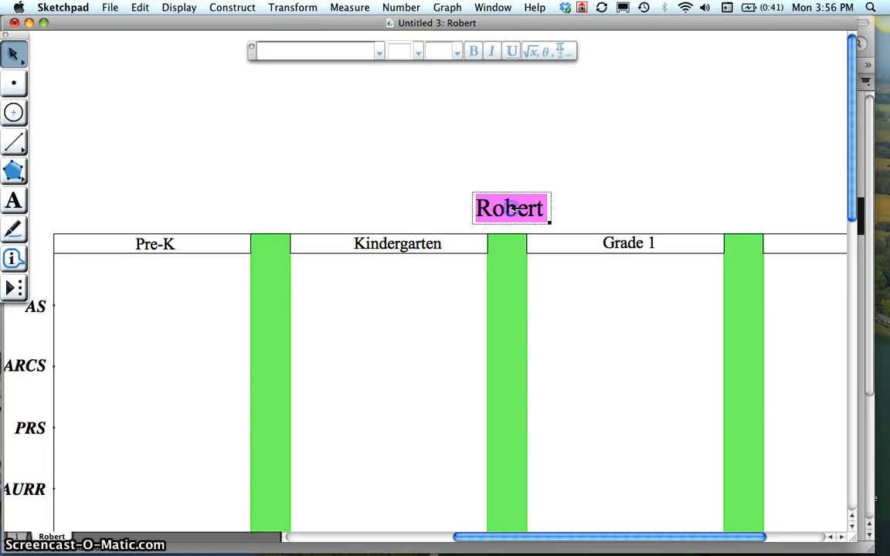
pyautogui.click(448, 305)
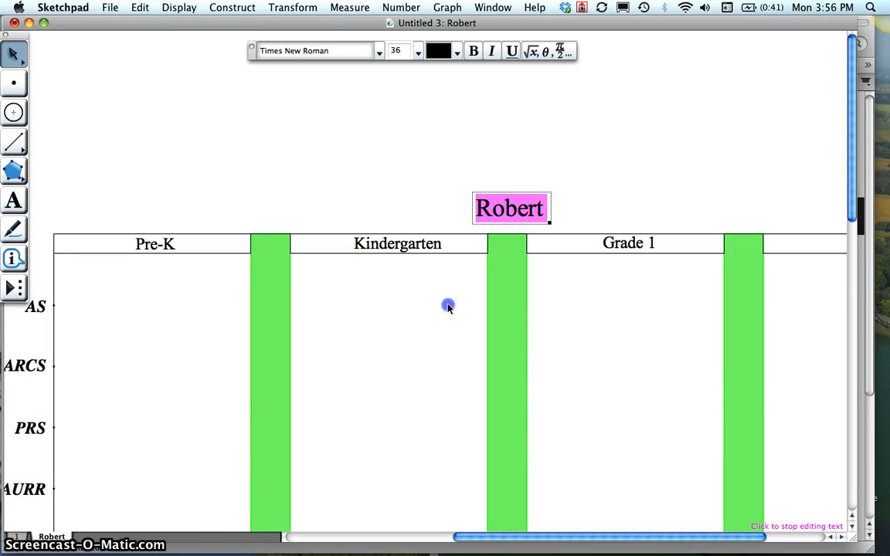
pyautogui.doubleClick(511, 209)
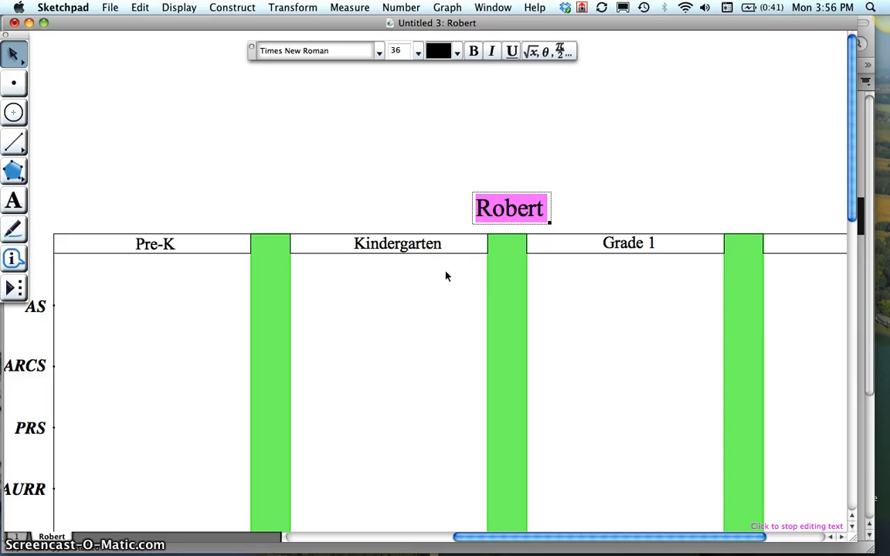
pyautogui.write('Bob')
pyautogui.click(424, 296)
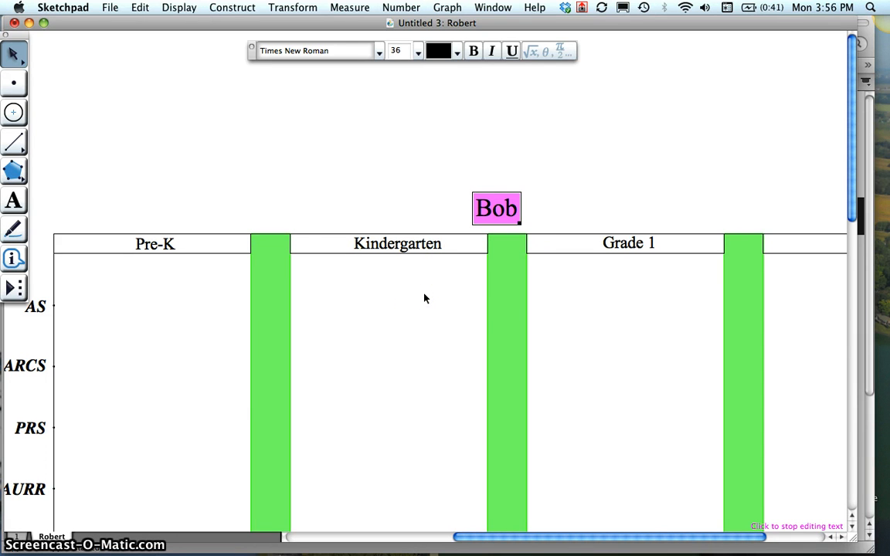
pyautogui.click(463, 284)
# - Look over the chart's row labels, its date axis and the show/hide options beside it
pyautogui.hscroll(-1, 361, 399)
pyautogui.hscroll(-10, 362, 399)
pyautogui.scroll(-8, 361, 399)
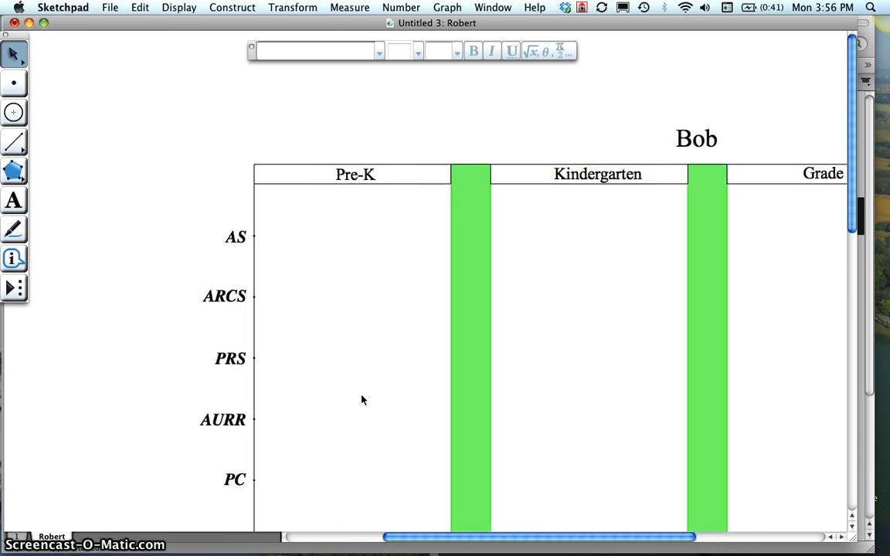
pyautogui.hscroll(-1, 362, 400)
pyautogui.scroll(-1, 362, 400)
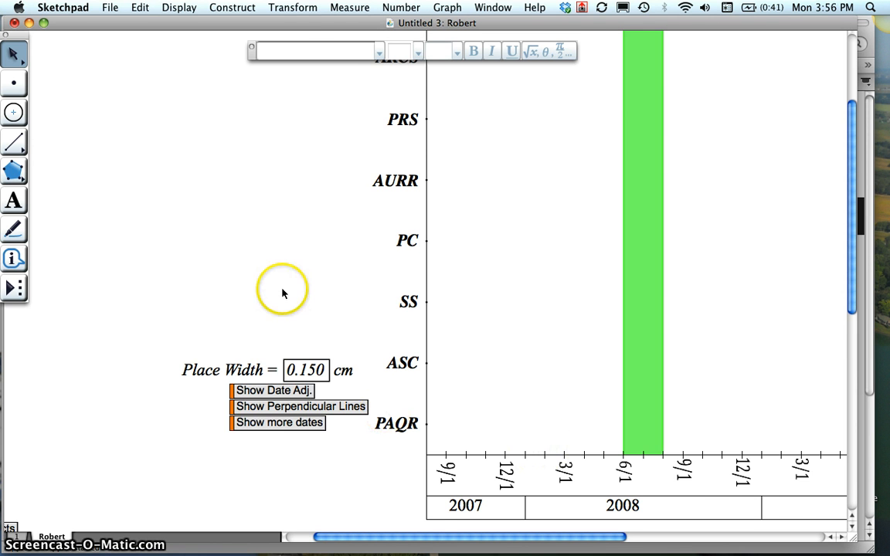
pyautogui.scroll(10, 283, 293)
pyautogui.hscroll(3, 282, 293)
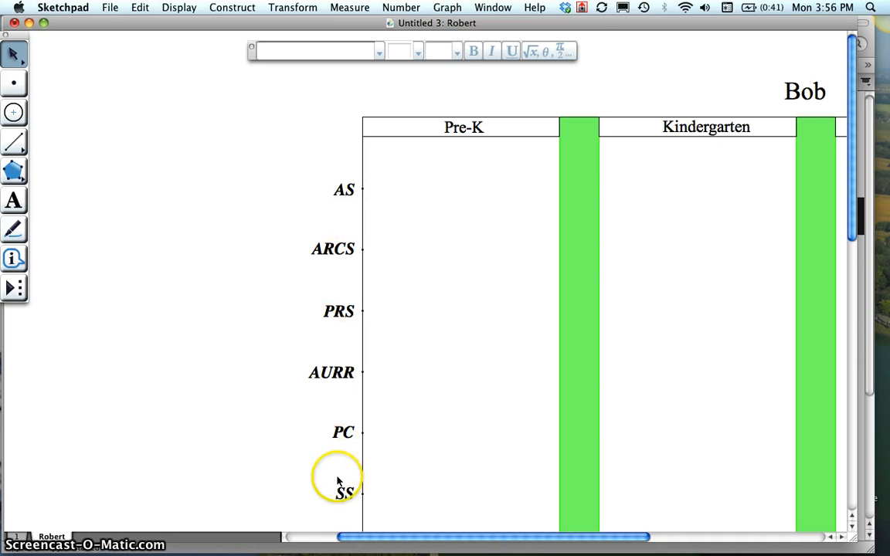
pyautogui.scroll(-10, 247, 431)
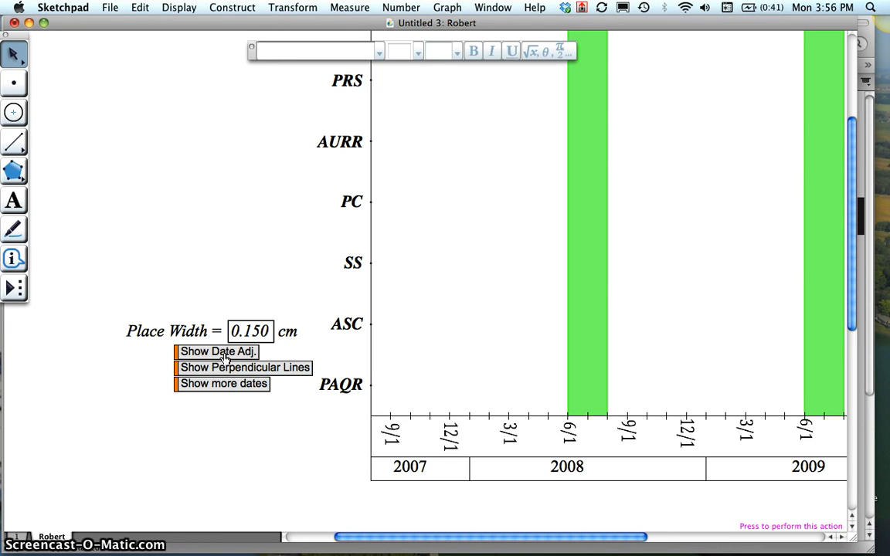
# - Show the date adjustment lines on the chart and clear their selection
pyautogui.click(220, 352)
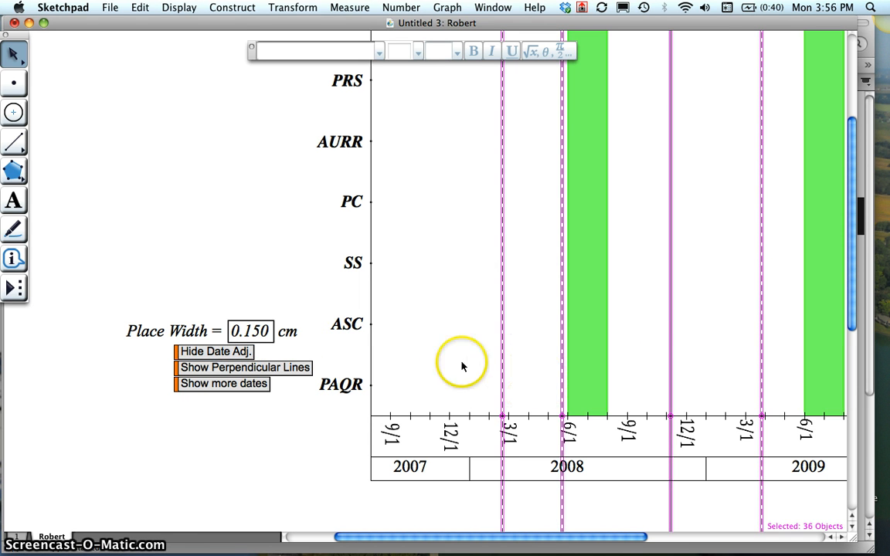
pyautogui.hscroll(5, 731, 342)
pyautogui.hscroll(8, 730, 342)
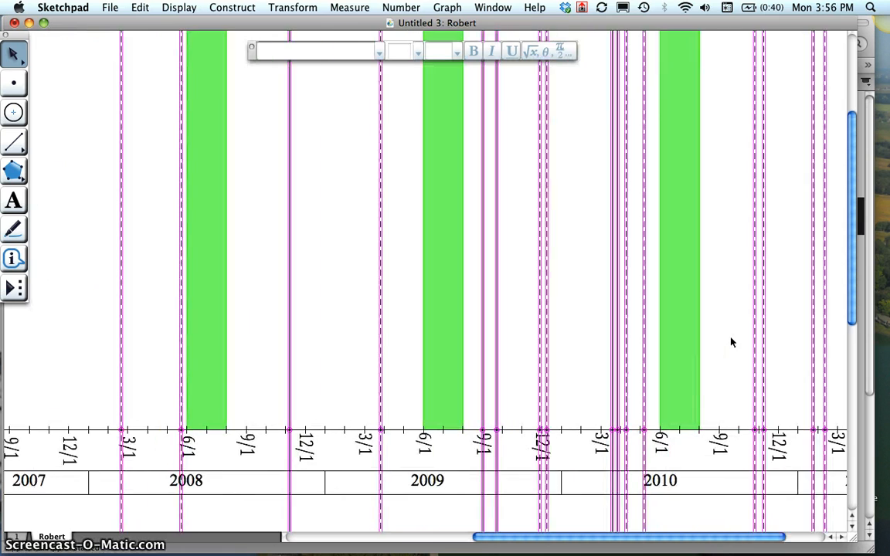
pyautogui.hscroll(-5, 731, 341)
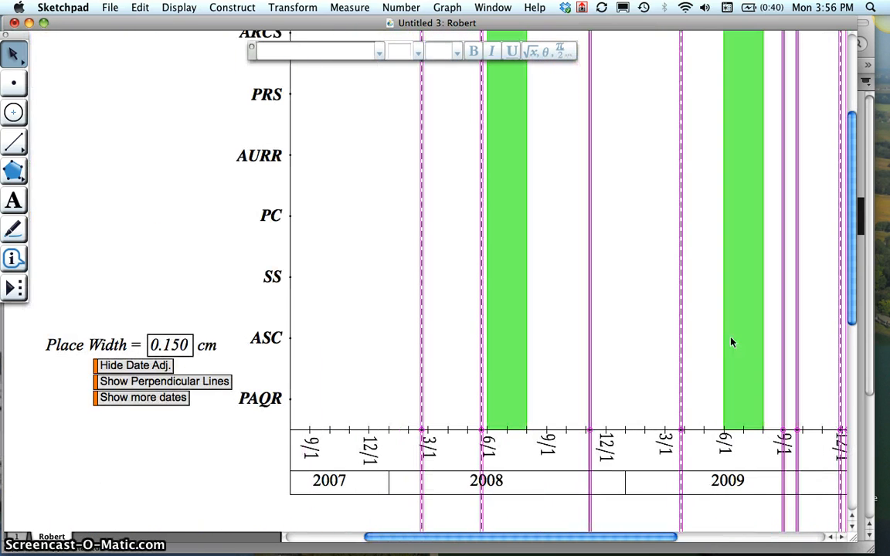
pyautogui.click(383, 334)
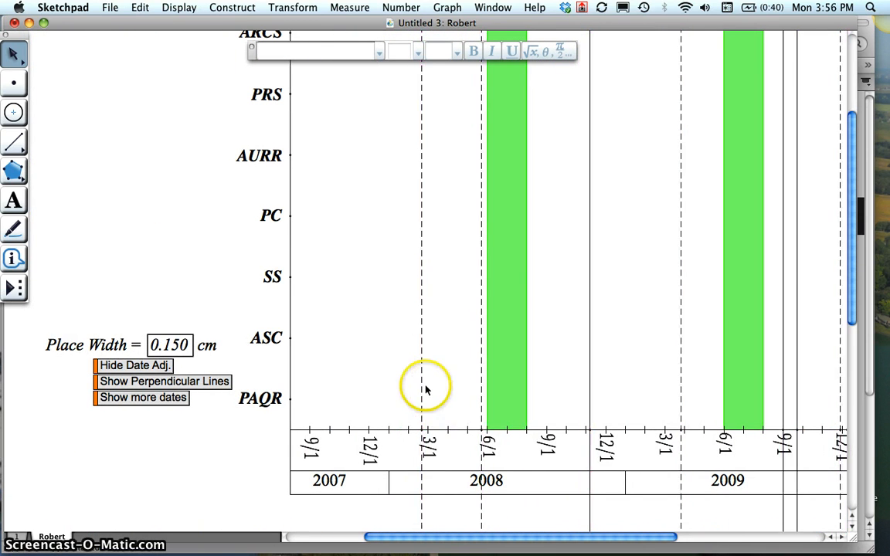
# - Move the first dashed date line to early January 2008 and the second one to about mid-March 2008
pyautogui.moveTo(422, 383); pyautogui.dragTo(392, 381)
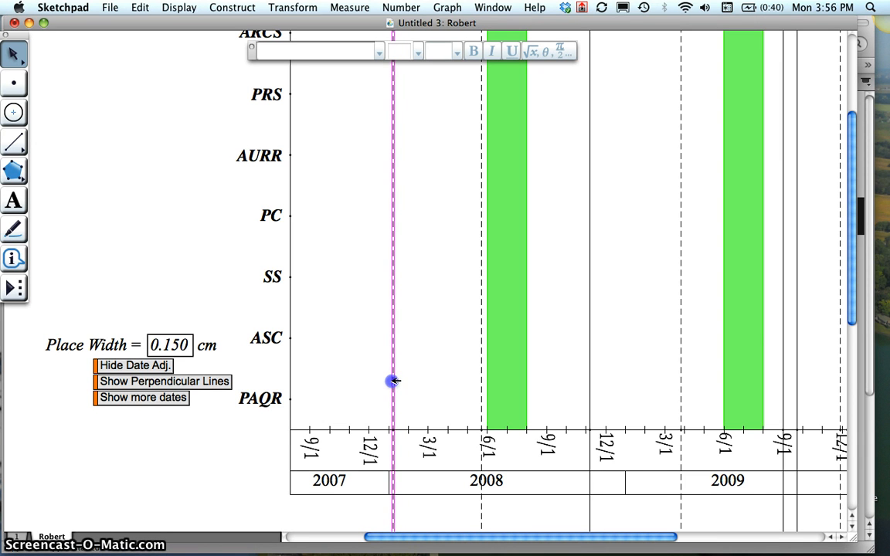
pyautogui.click(443, 373)
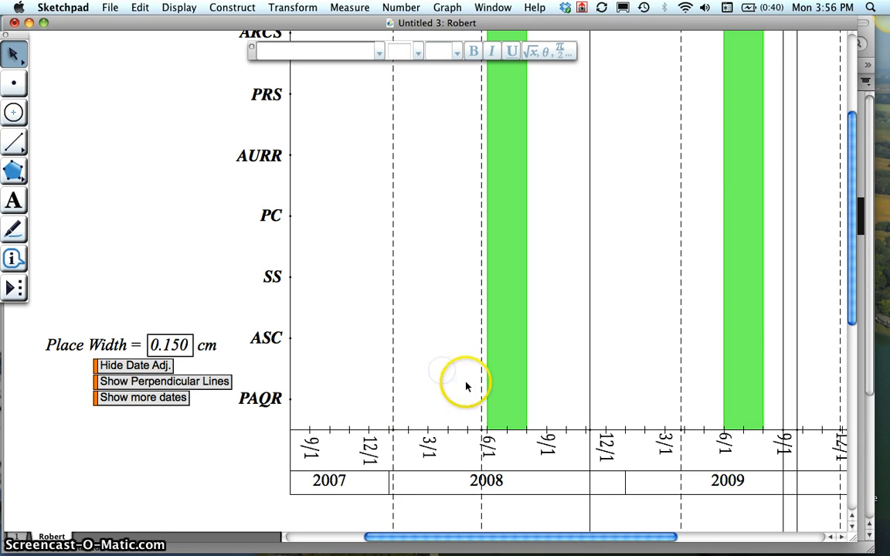
pyautogui.moveTo(483, 387); pyautogui.dragTo(439, 386)
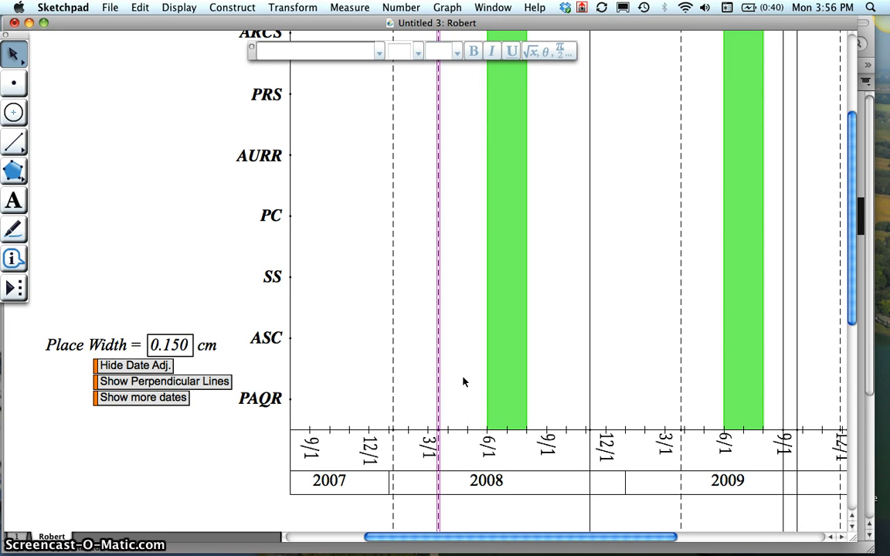
pyautogui.click(424, 367)
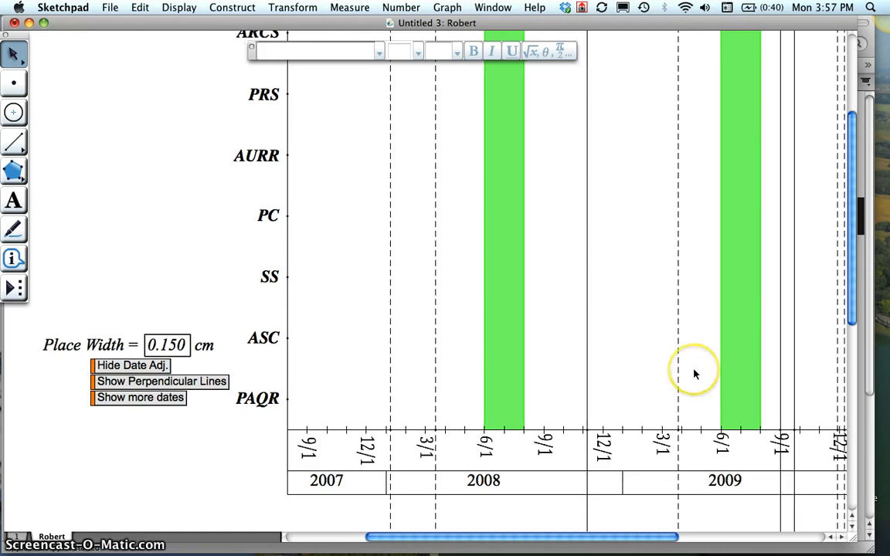
# - Examine the solid and dashed date lines across all school years of the chart, through 2011
pyautogui.hscroll(5, 693, 374)
pyautogui.hscroll(6, 694, 374)
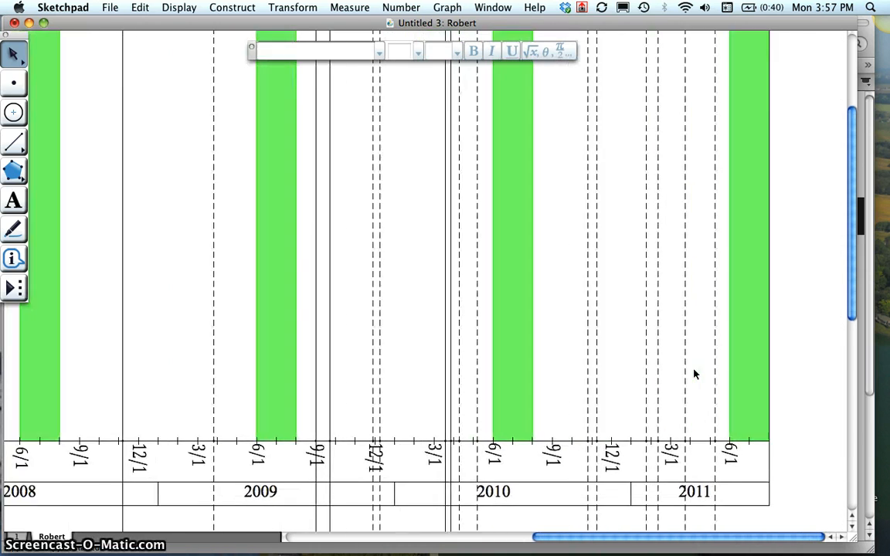
pyautogui.hscroll(-10, 694, 374)
pyautogui.click(487, 369)
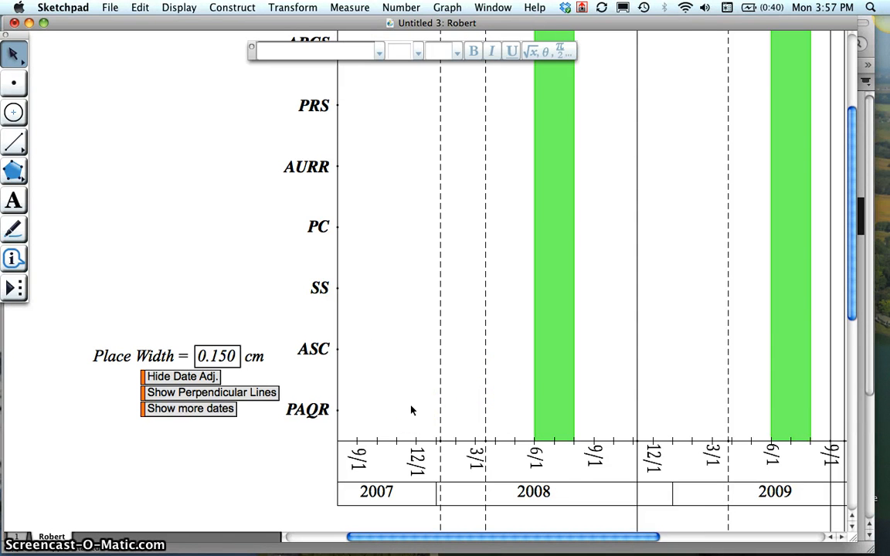
pyautogui.hscroll(5, 411, 410)
pyautogui.scroll(5, 412, 410)
pyautogui.scroll(-3, 412, 410)
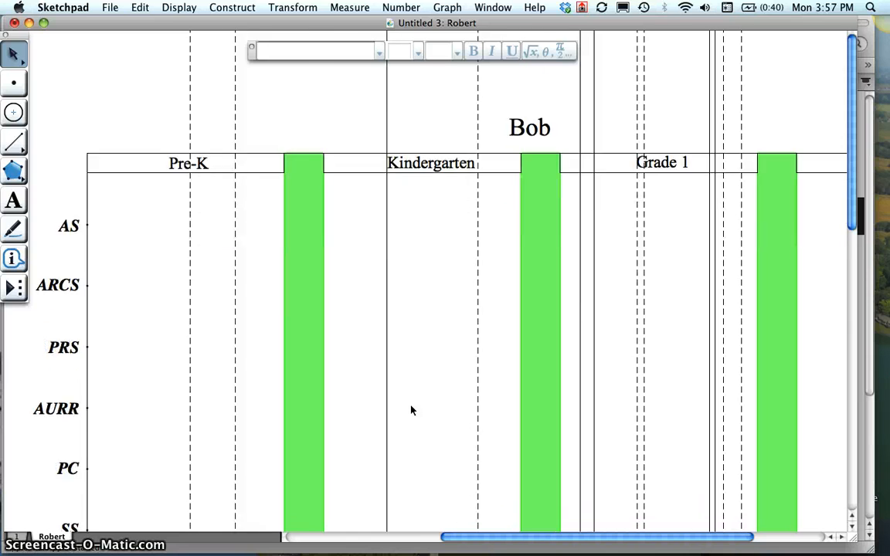
pyautogui.hscroll(5, 411, 410)
pyautogui.hscroll(-10, 412, 411)
pyautogui.scroll(-2, 412, 410)
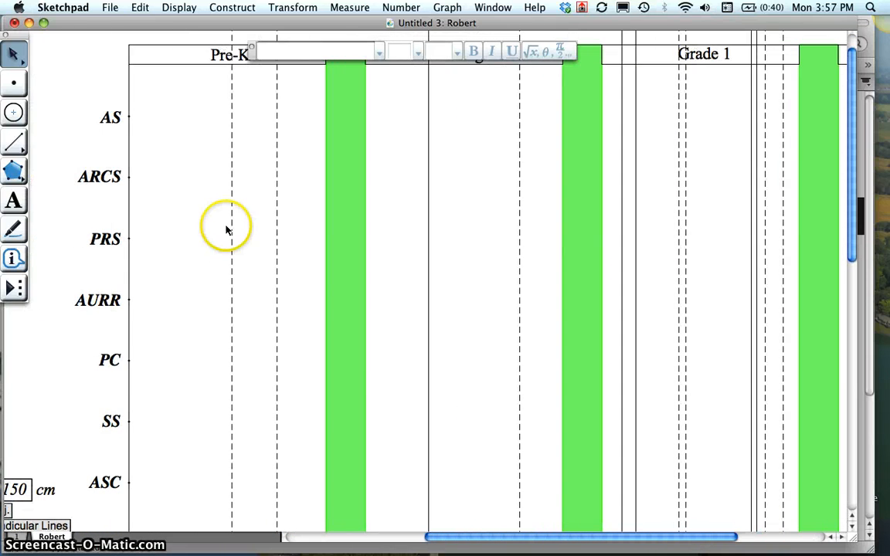
# - Duplicate the student's chart page within the document under another student's first name and return to the original page
pyautogui.click(146, 8)
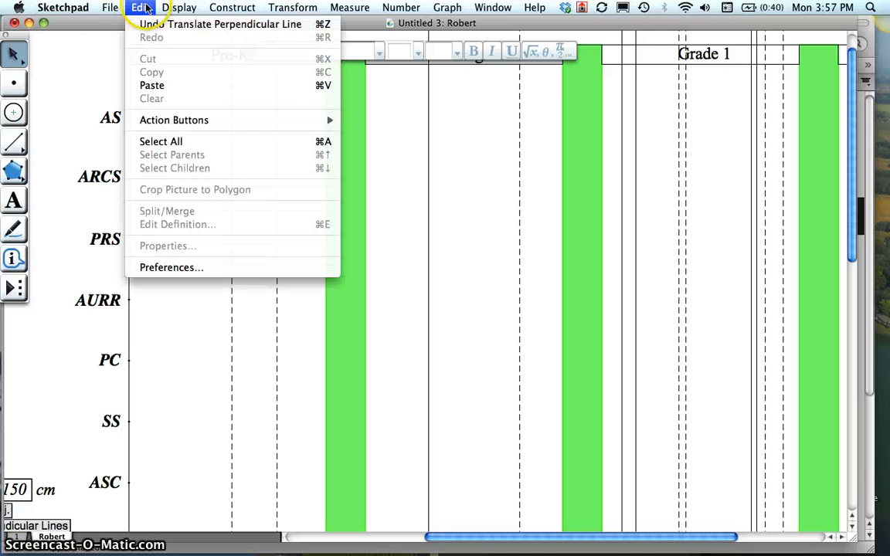
pyautogui.moveTo(111, 8)
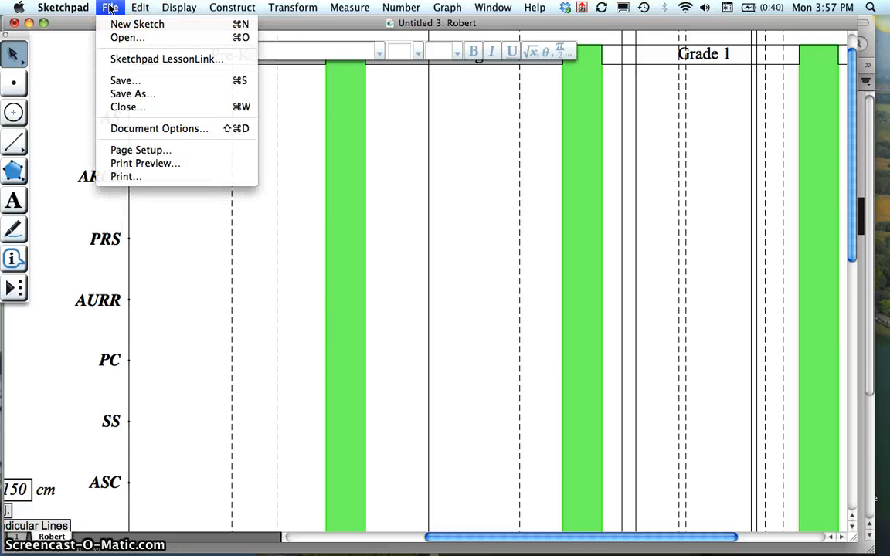
pyautogui.click(122, 133)
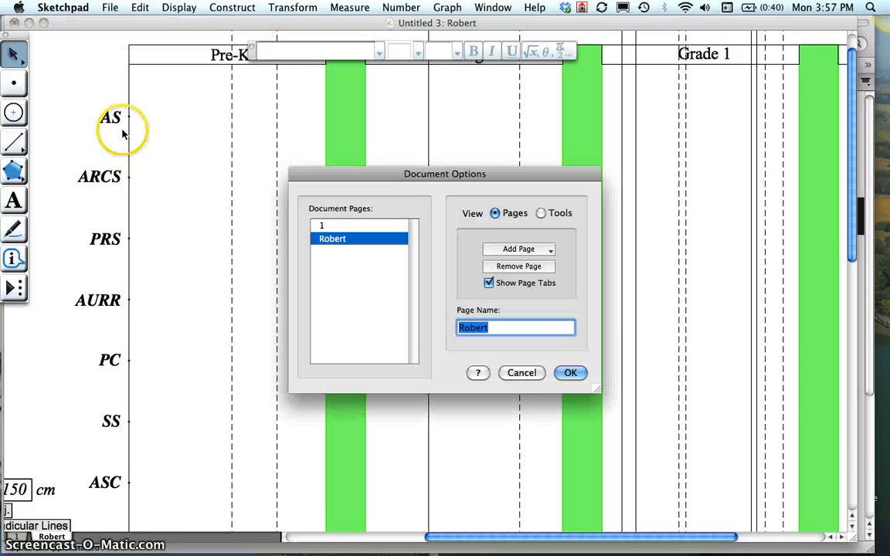
pyautogui.click(548, 251)
pyautogui.moveTo(541, 280)
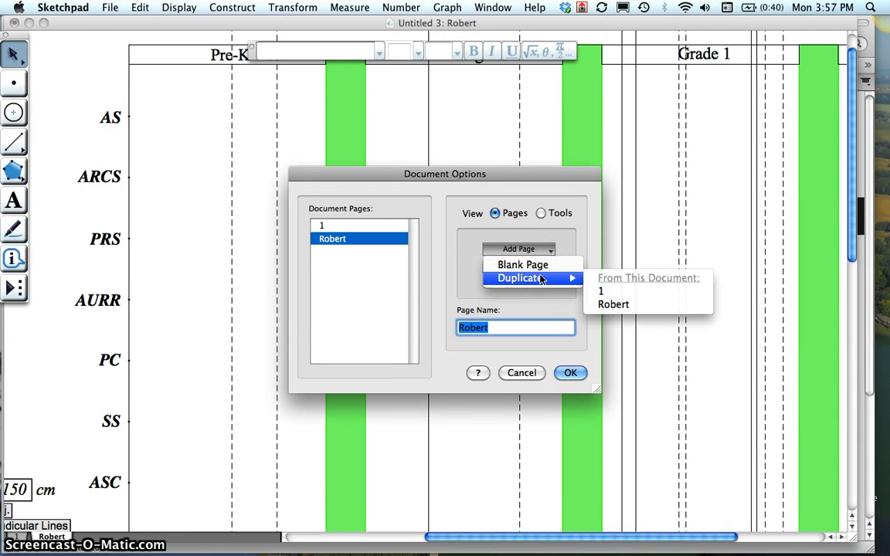
pyautogui.click(617, 305)
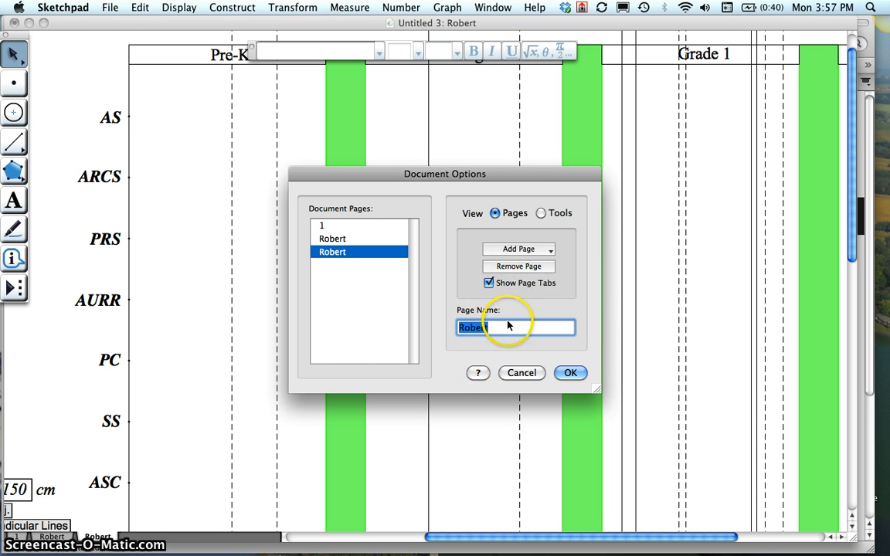
pyautogui.write('Julie')
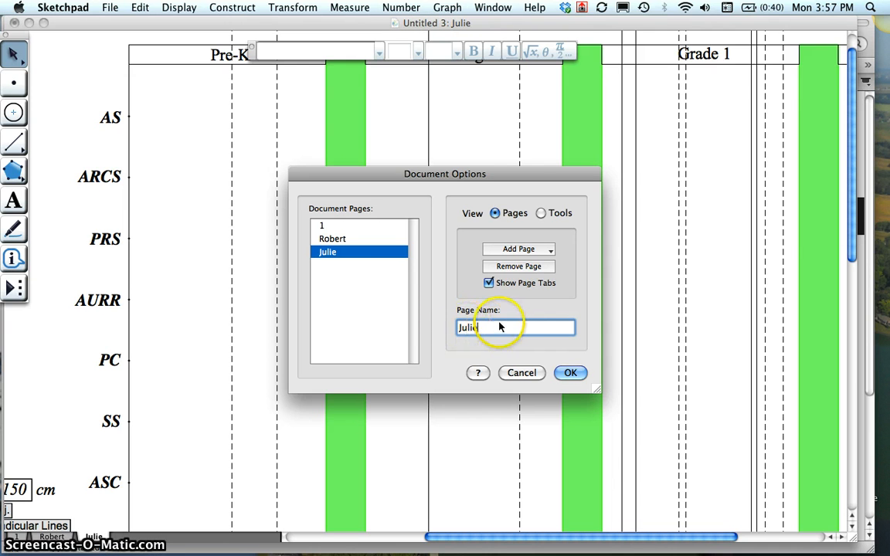
pyautogui.click(571, 374)
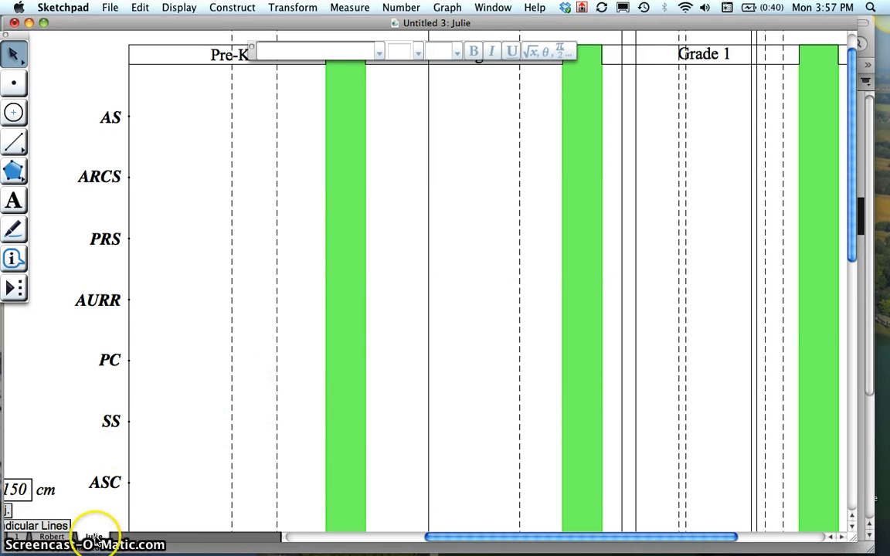
pyautogui.click(51, 537)
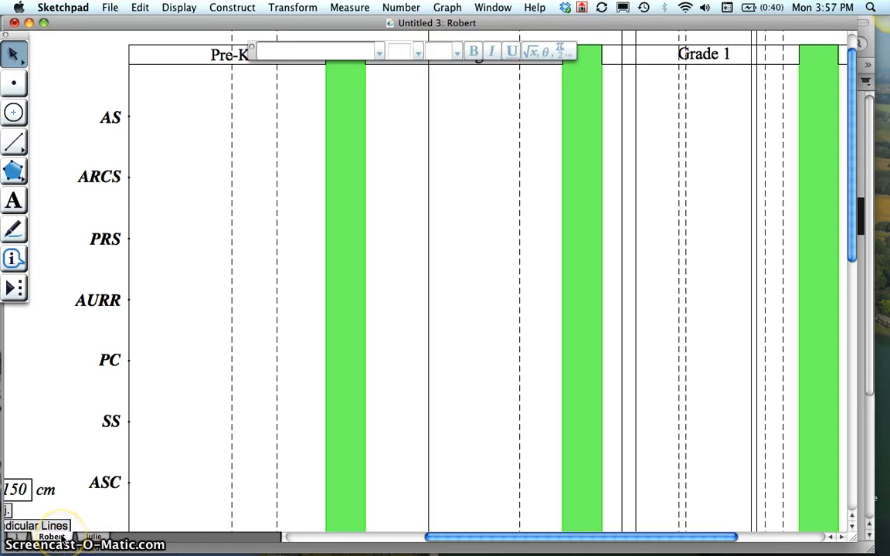
# - Examine the duplicated student's chart page, checking its date lines, row labels and date axis through 2011
pyautogui.click(87, 541)
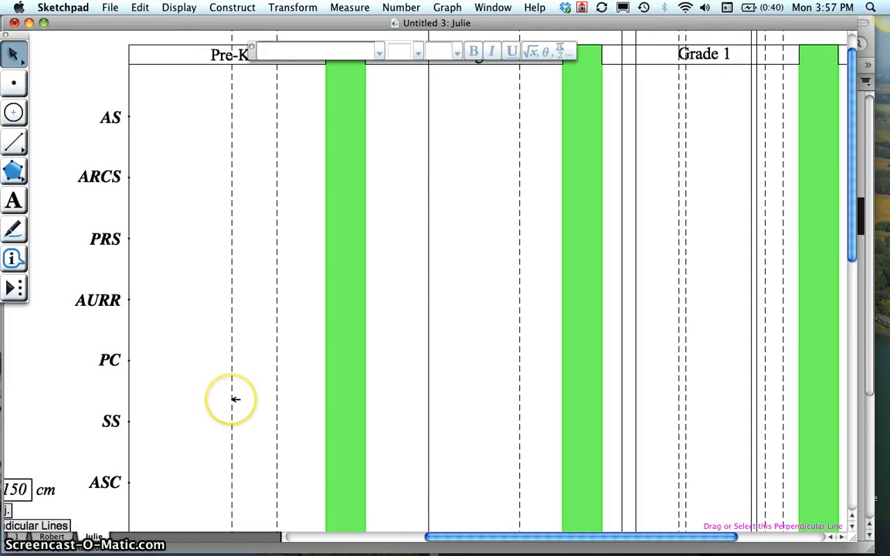
pyautogui.scroll(-5, 235, 400)
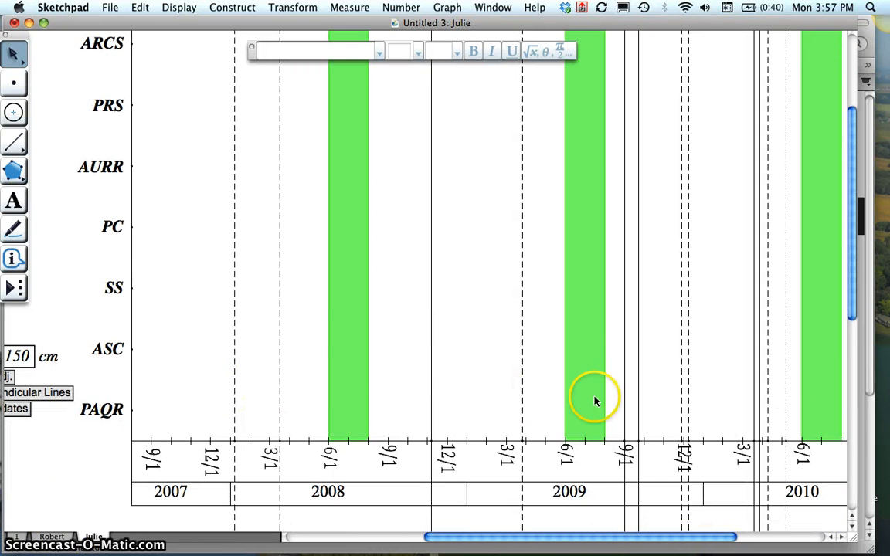
pyautogui.hscroll(10, 755, 378)
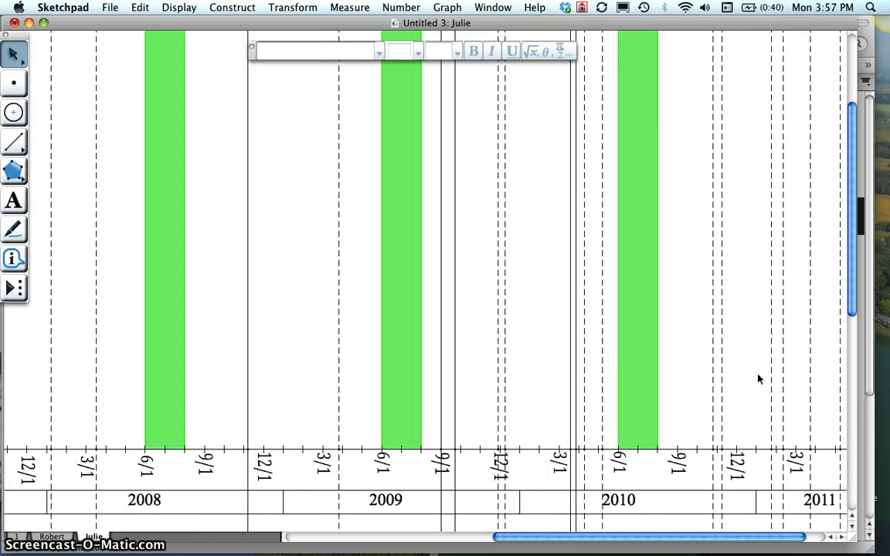
pyautogui.hscroll(-10, 758, 378)
pyautogui.hscroll(6, 759, 378)
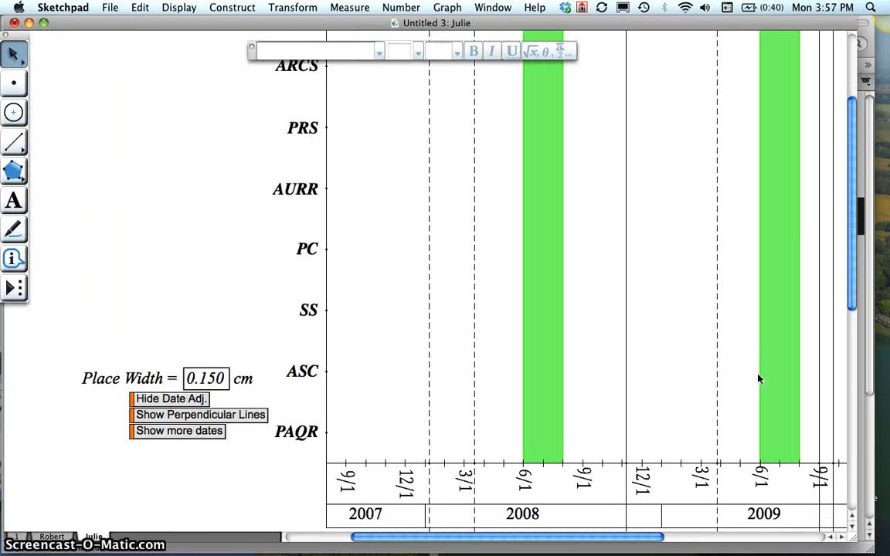
pyautogui.scroll(2, 759, 378)
pyautogui.hscroll(4, 759, 379)
pyautogui.scroll(1, 758, 379)
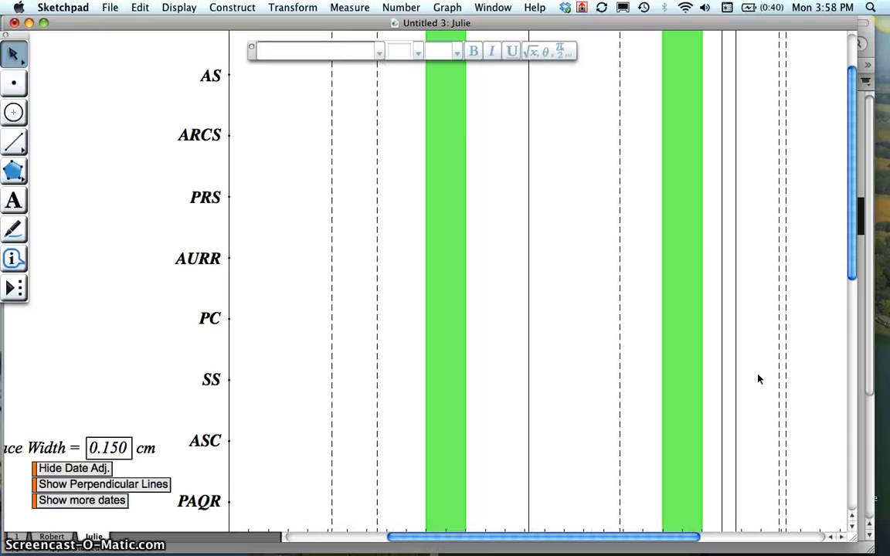
pyautogui.scroll(5, 125, 309)
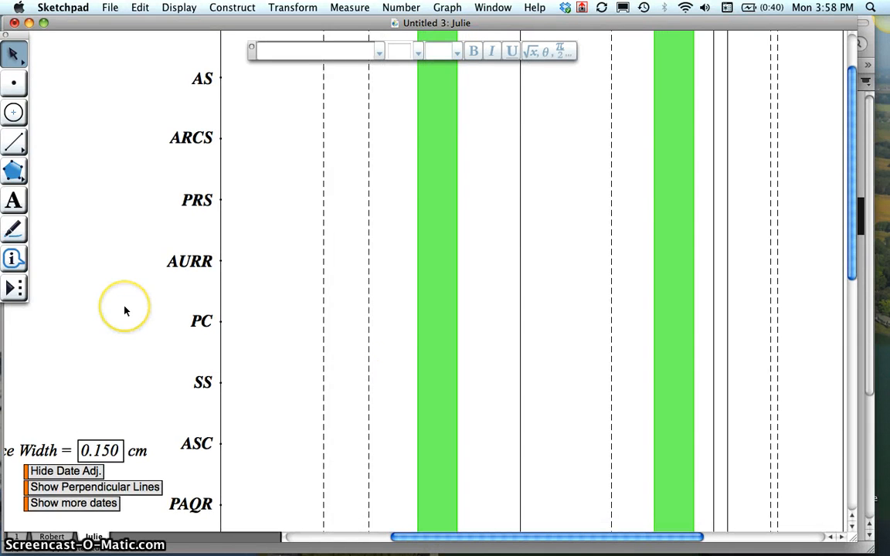
pyautogui.scroll(-5, 125, 309)
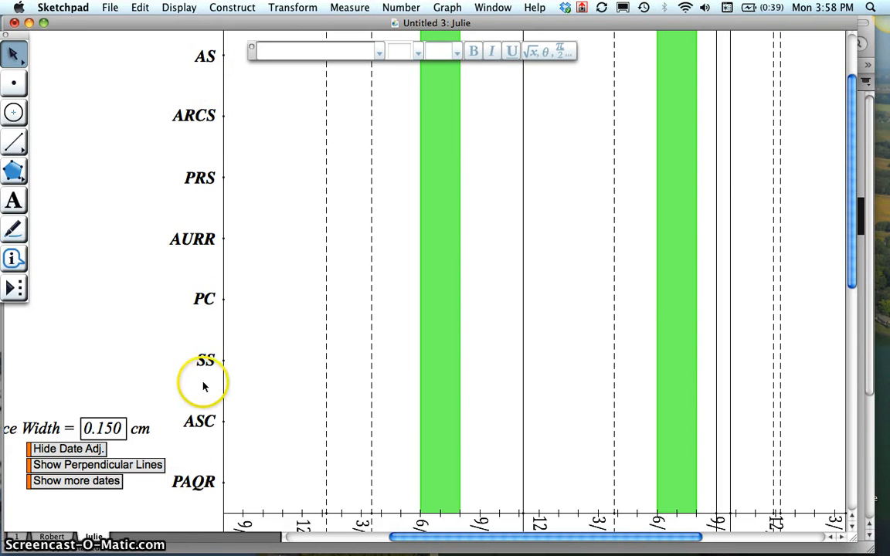
# - Duplicate the second student's page within the document and name the copy with a third student's first name
pyautogui.click(113, 8)
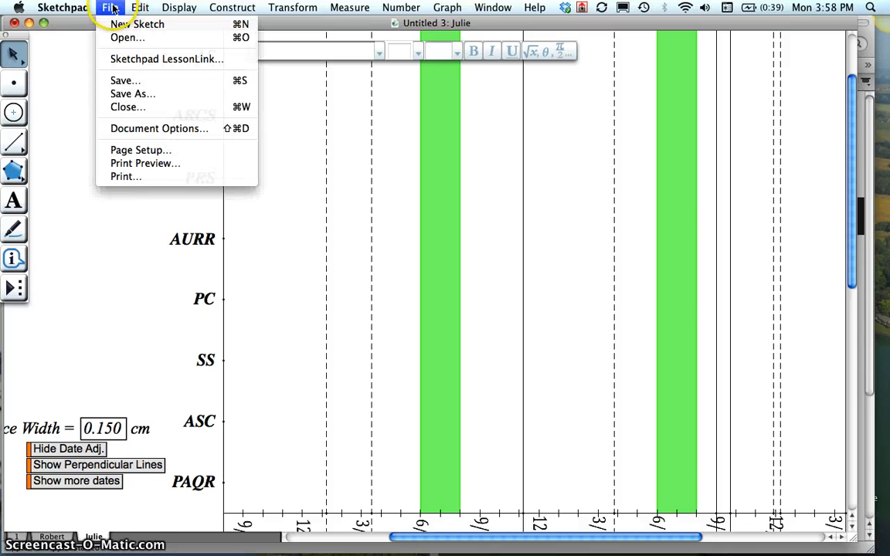
pyautogui.click(112, 128)
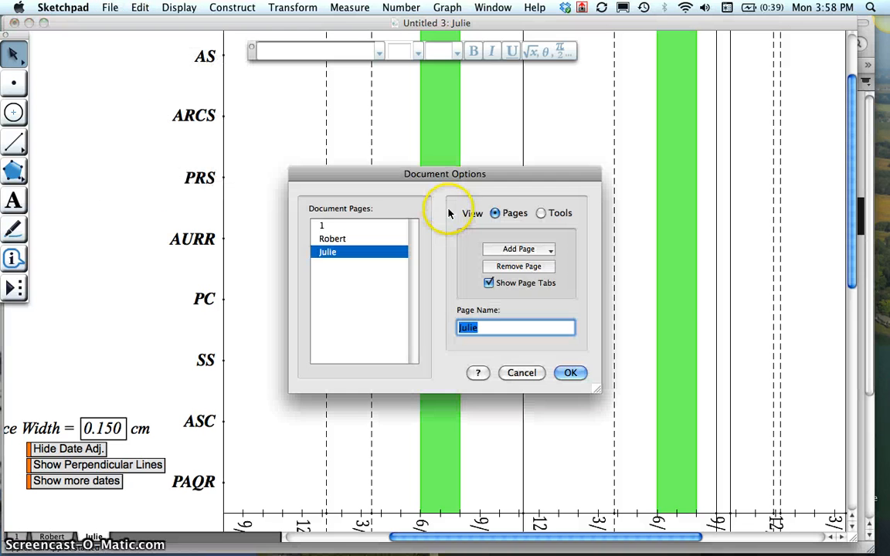
pyautogui.click(540, 250)
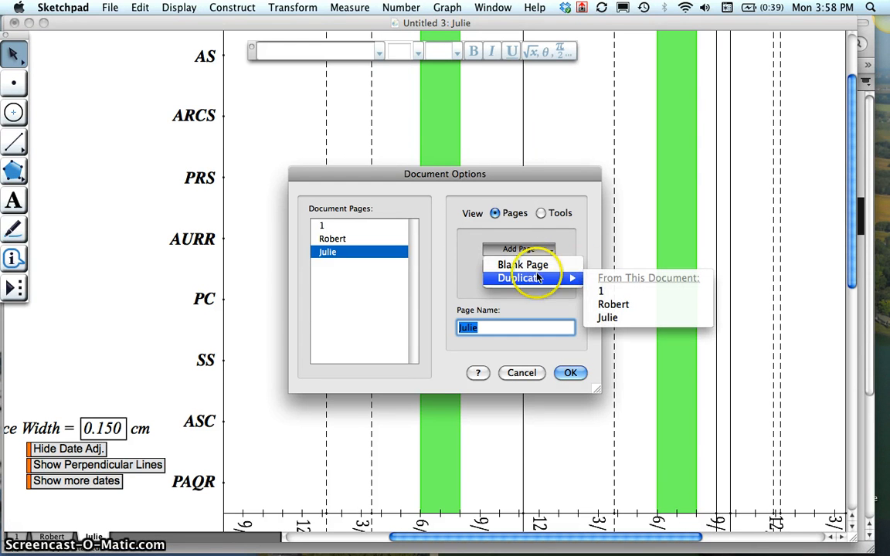
pyautogui.click(609, 318)
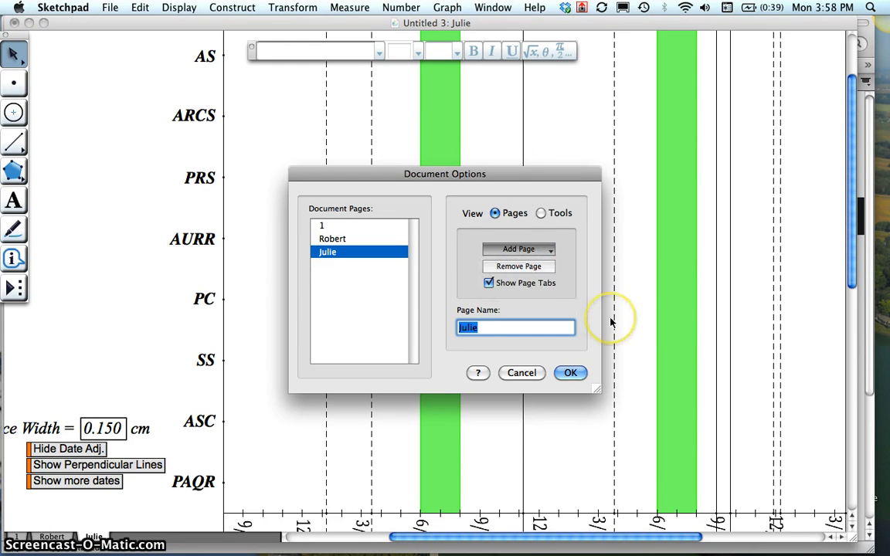
pyautogui.write('F')
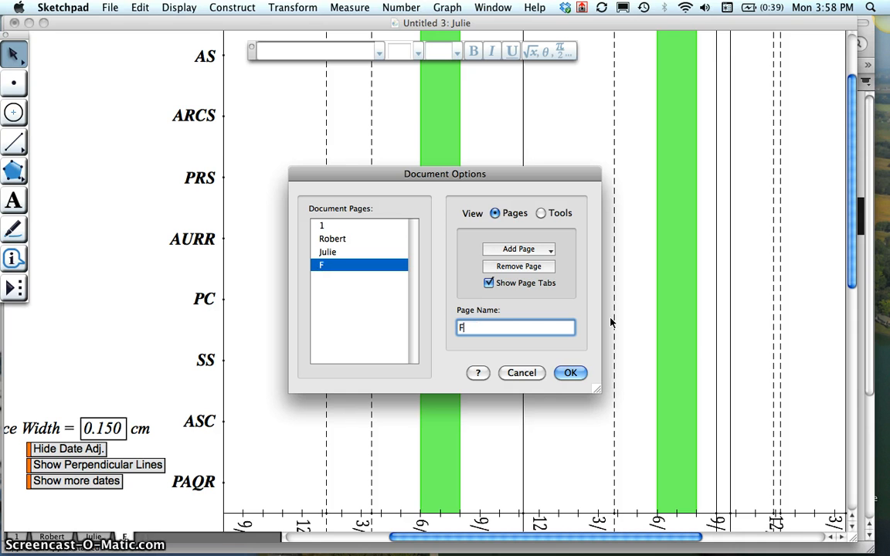
pyautogui.write('rank')
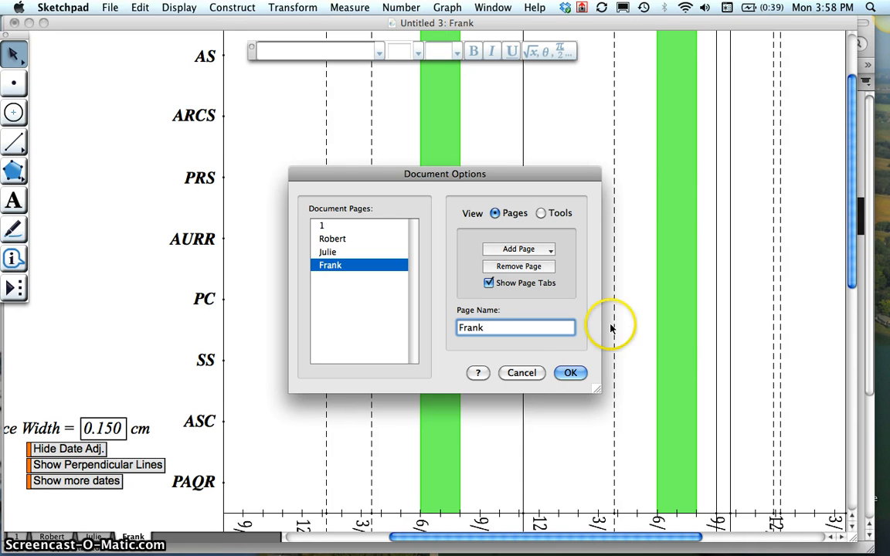
pyautogui.click(570, 373)
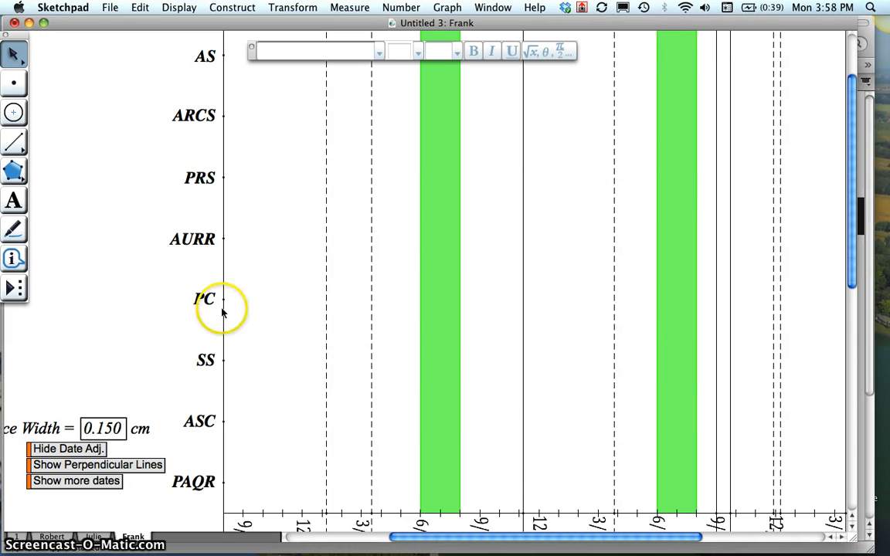
# - Compare the three student pages, then examine the first student's chart from its title down to the date axis
pyautogui.click(94, 537)
pyautogui.click(52, 537)
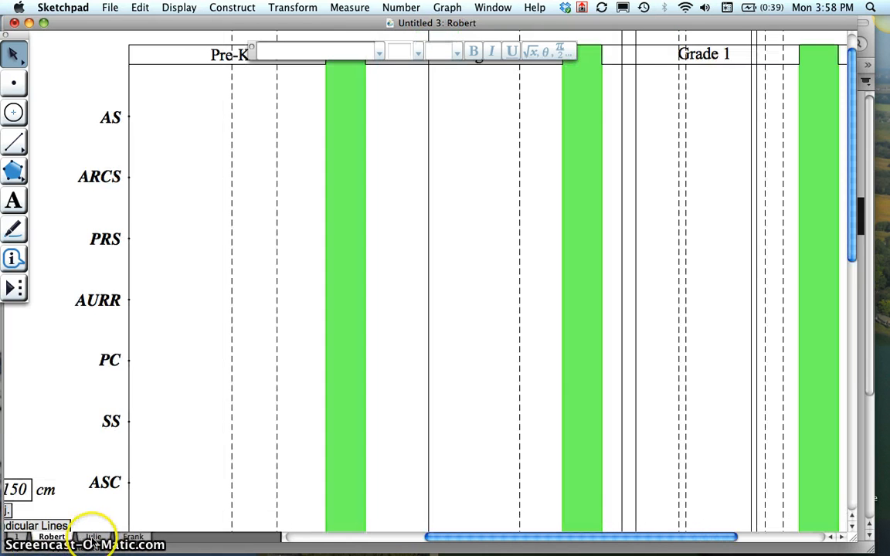
pyautogui.click(93, 537)
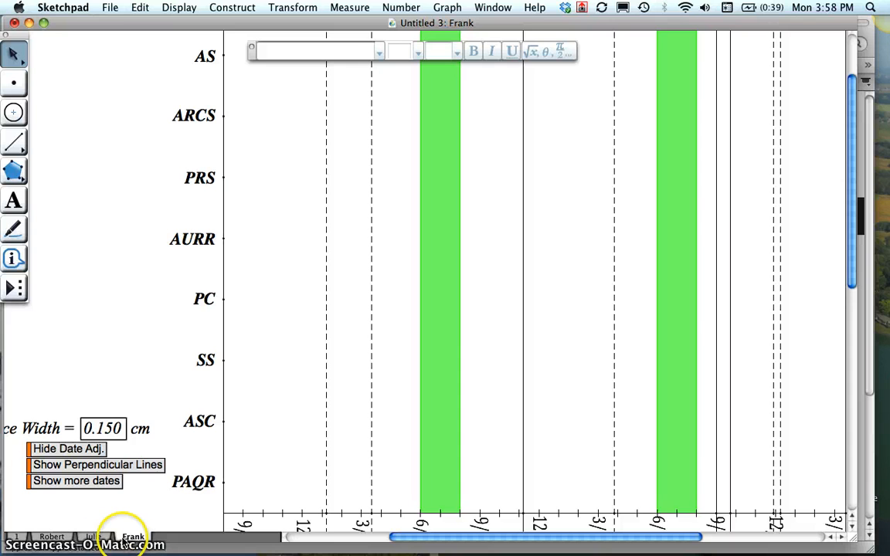
pyautogui.click(52, 537)
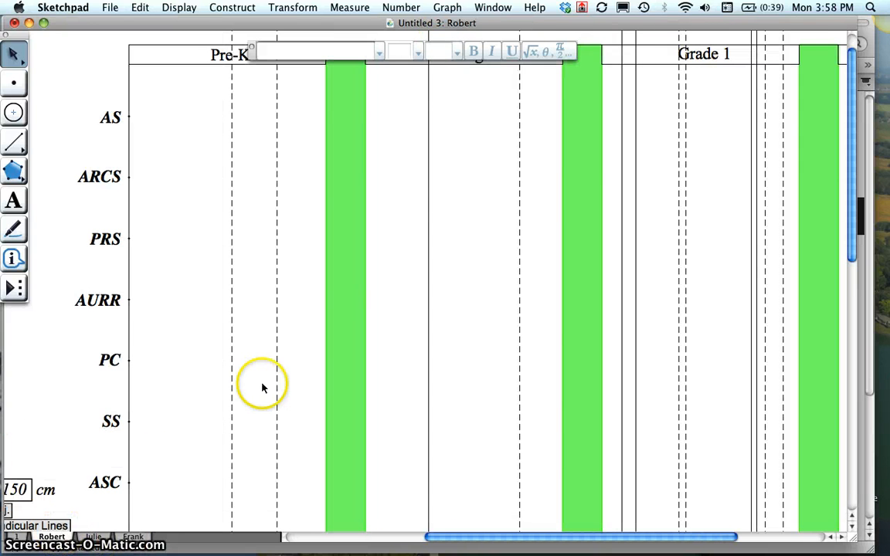
pyautogui.scroll(3, 262, 387)
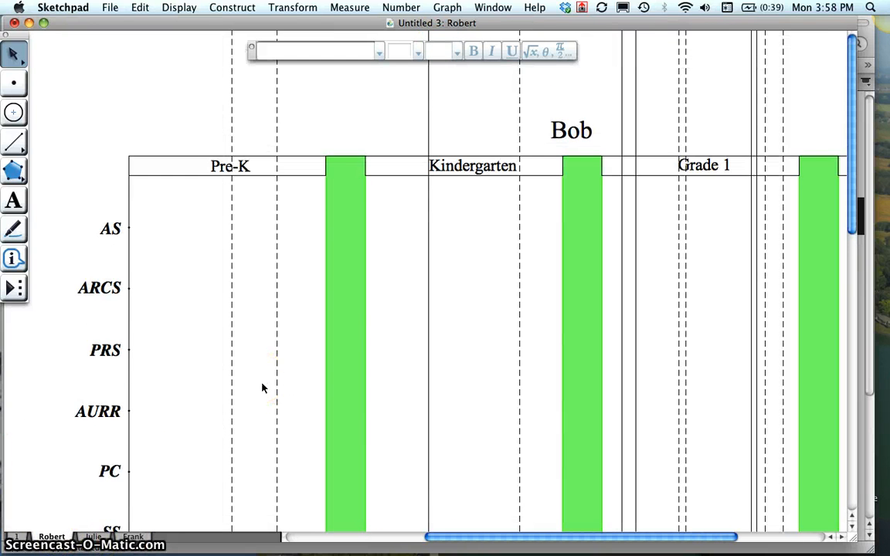
pyautogui.scroll(-6, 261, 388)
pyautogui.hscroll(-1, 262, 387)
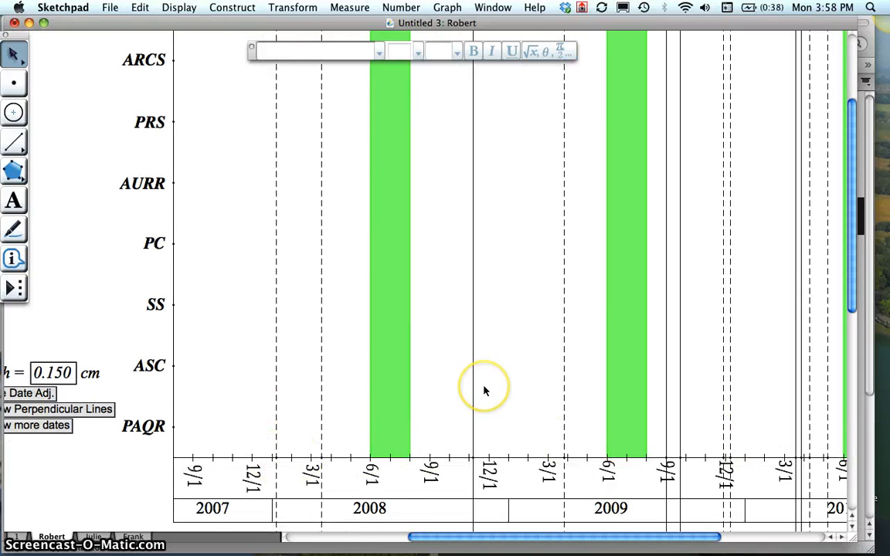
pyautogui.hscroll(8, 484, 391)
pyautogui.hscroll(-12, 485, 391)
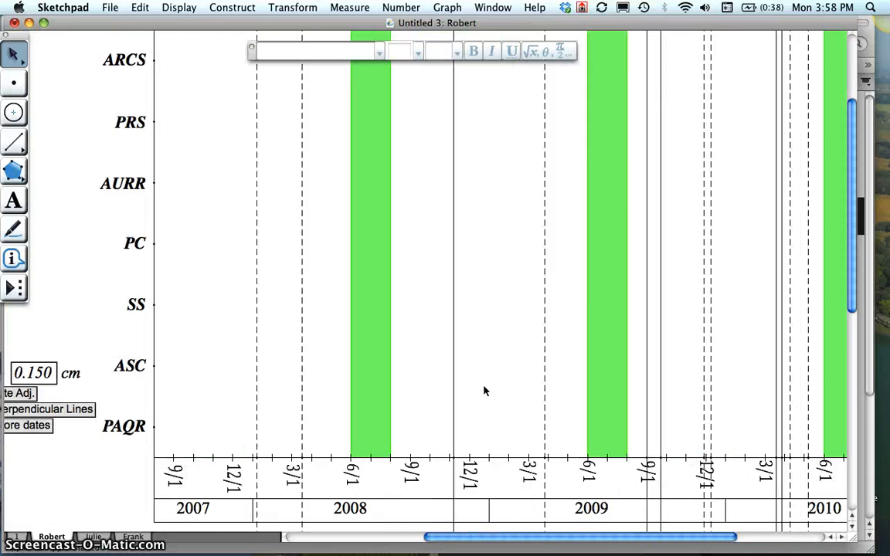
pyautogui.scroll(3, 484, 391)
pyautogui.hscroll(3, 485, 391)
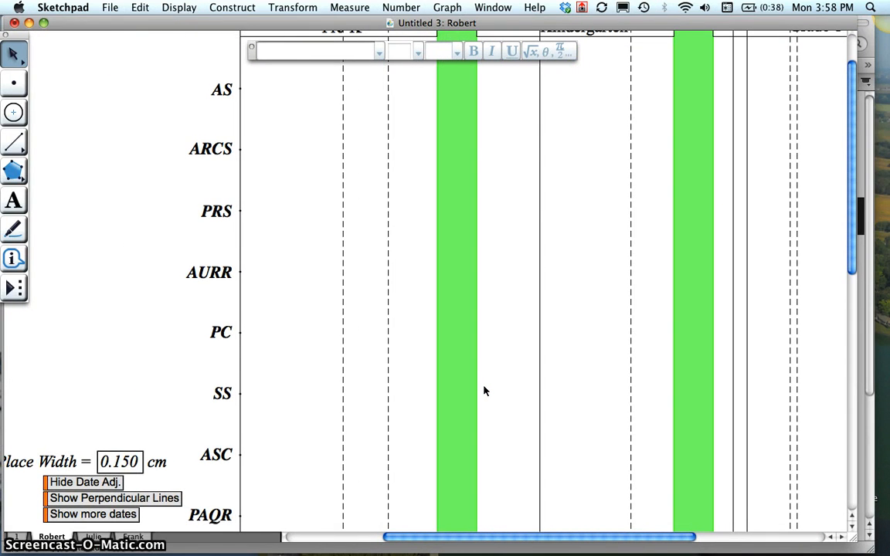
pyautogui.hscroll(1, 484, 391)
# - Show the perpendicular lines separating the rows on the first student's chart and clear their selection
pyautogui.click(174, 349)
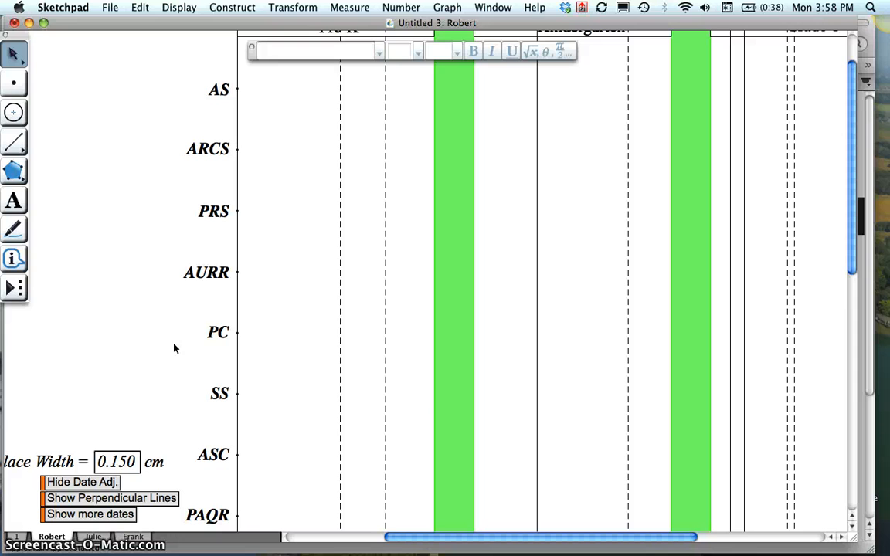
pyautogui.click(164, 374)
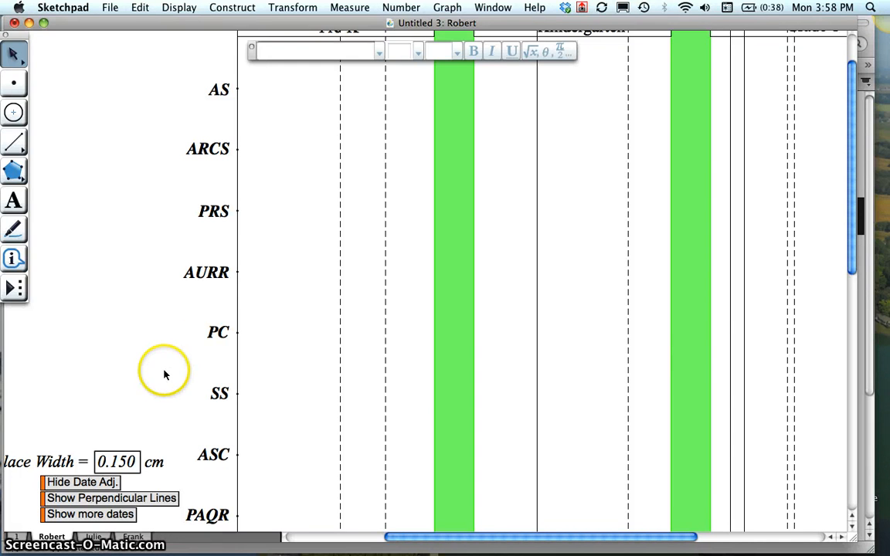
pyautogui.scroll(-1, 164, 375)
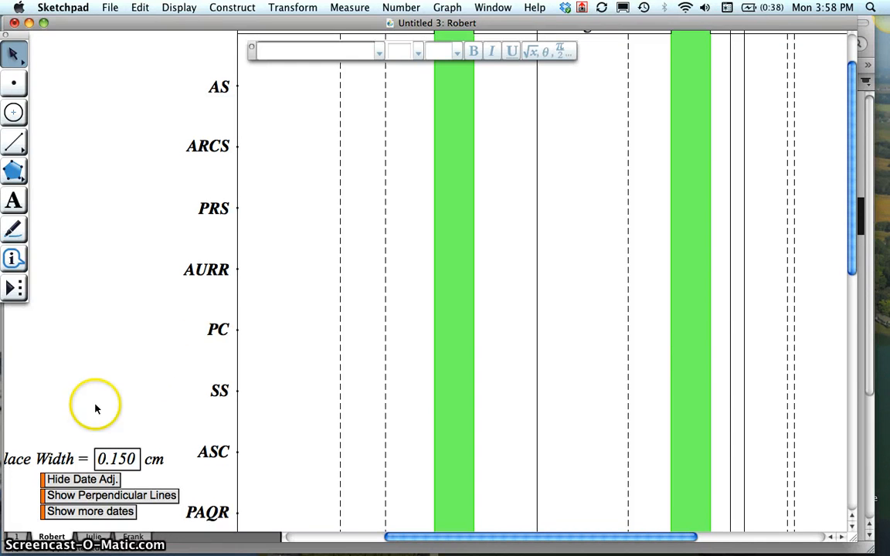
pyautogui.click(83, 498)
pyautogui.click(128, 312)
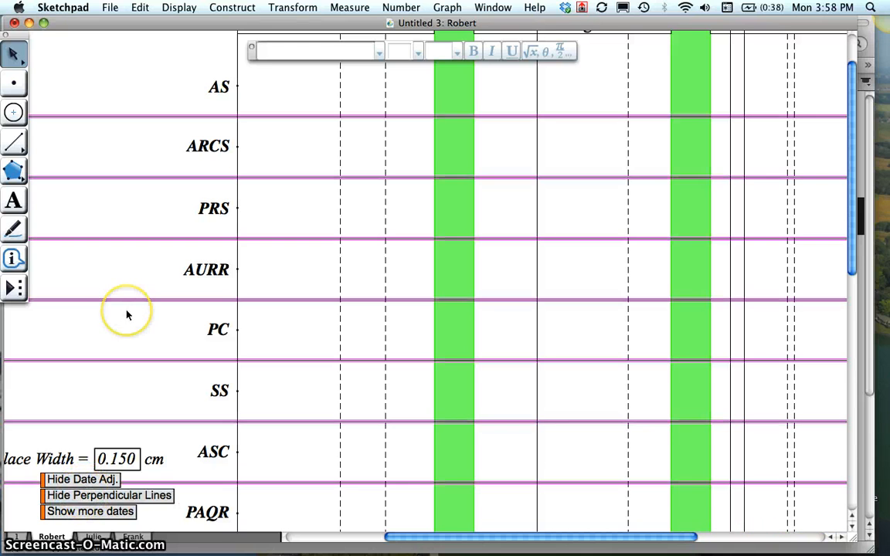
# - Draw a vertical segment along the first dashed date line from the date axis up to the line between PC and SS
pyautogui.scroll(3, 127, 315)
pyautogui.scroll(-4, 128, 313)
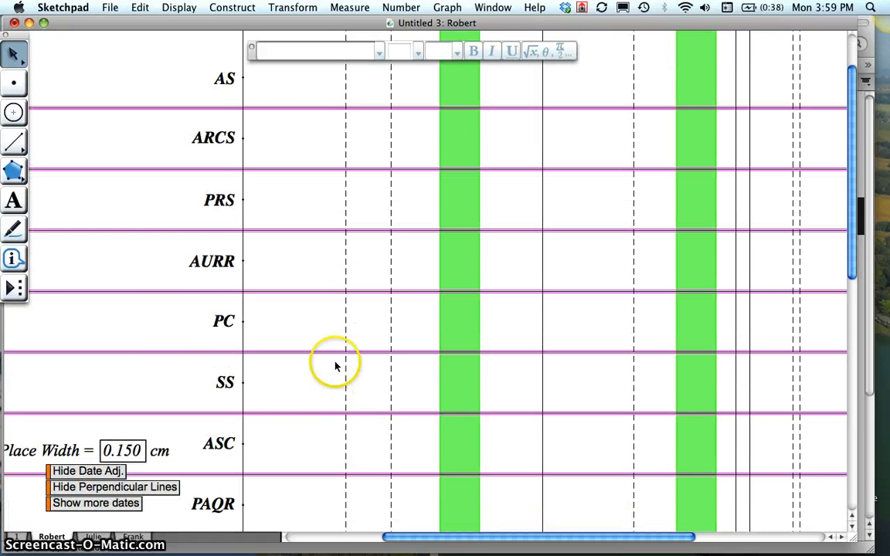
pyautogui.scroll(-3, 153, 387)
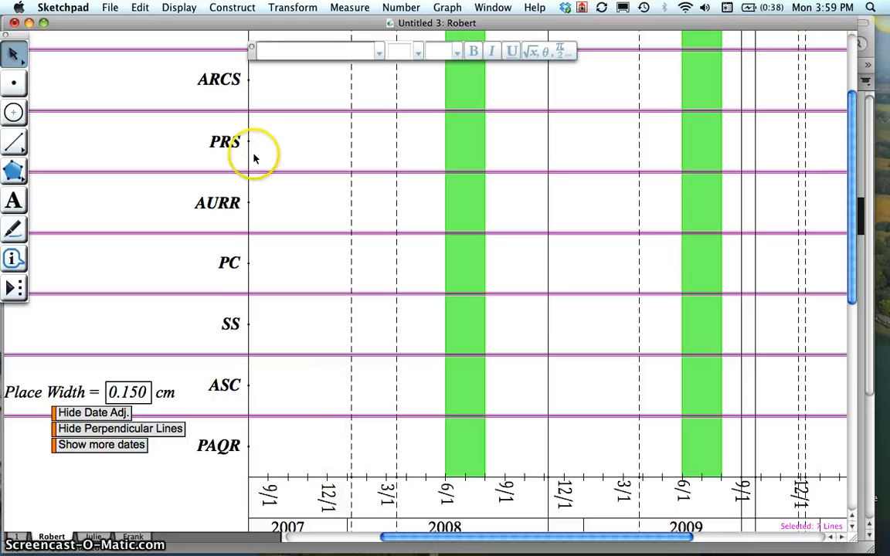
pyautogui.click(358, 479)
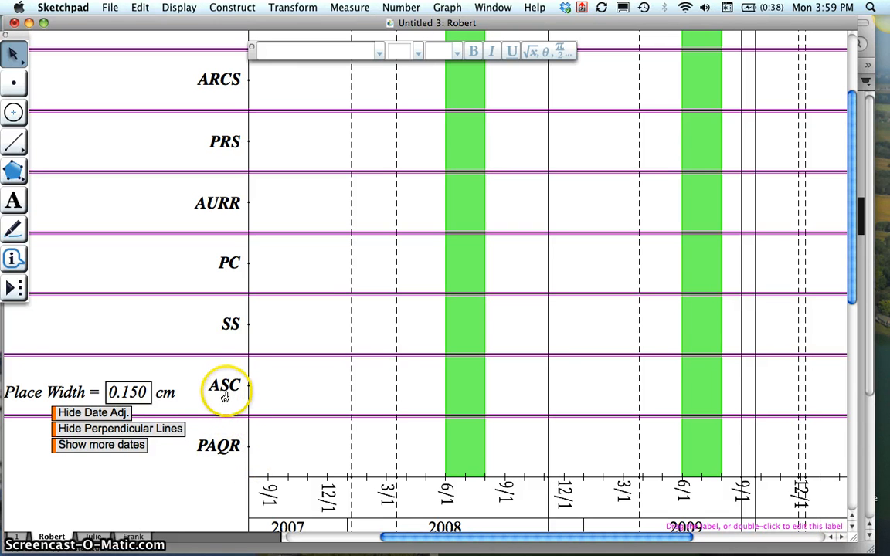
pyautogui.click(14, 144)
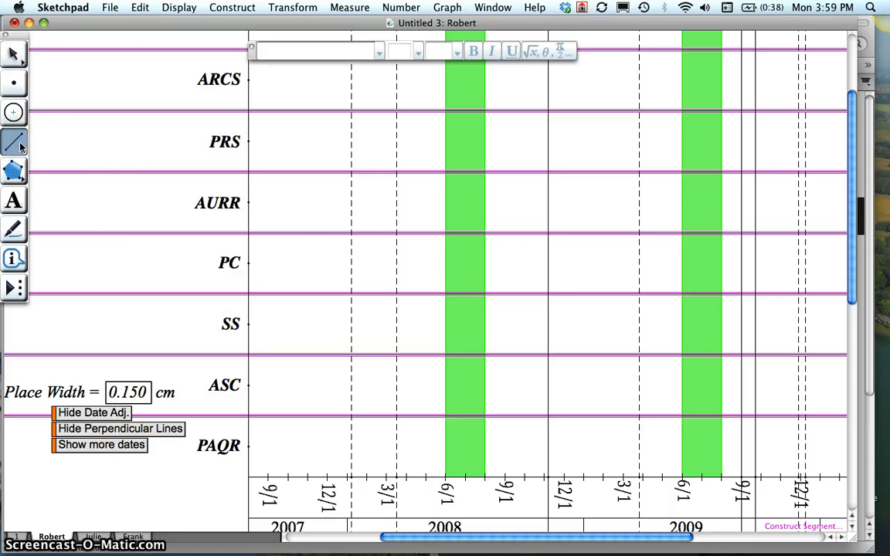
pyautogui.click(352, 477)
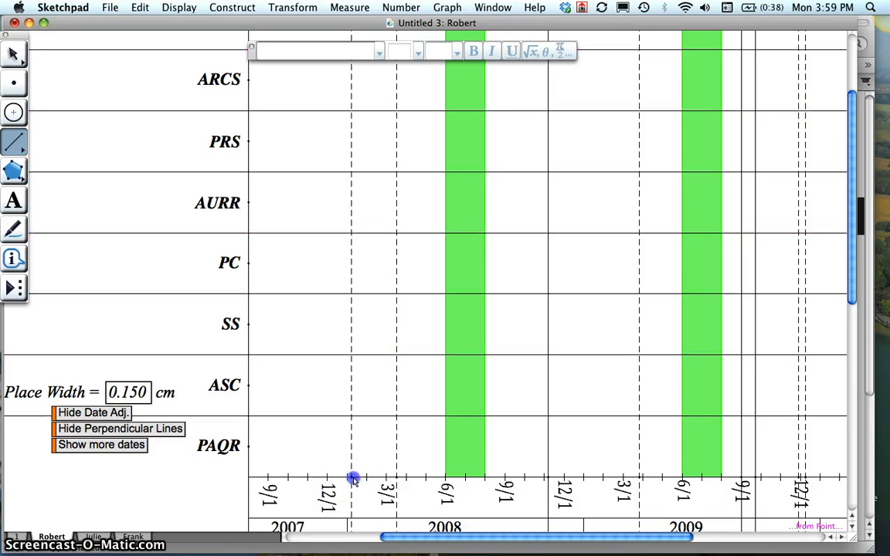
pyautogui.click(352, 295)
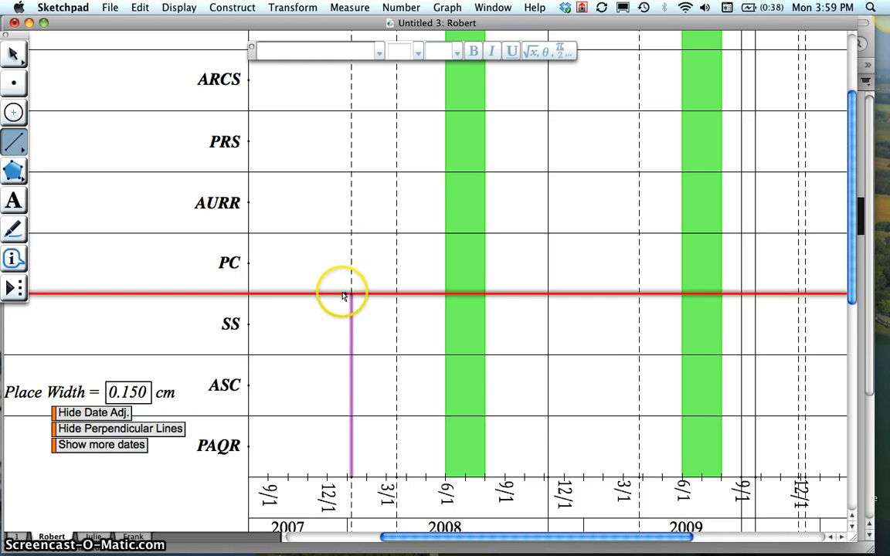
pyautogui.click(353, 294)
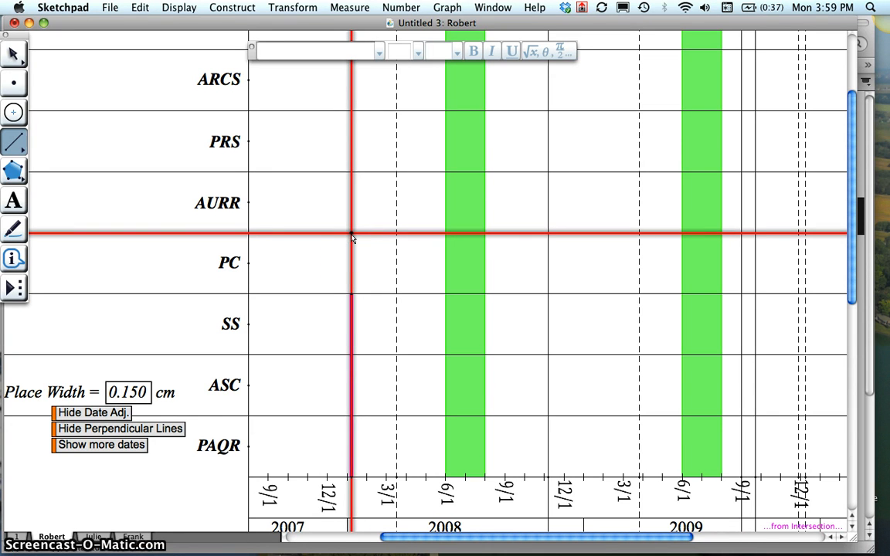
pyautogui.click(352, 294)
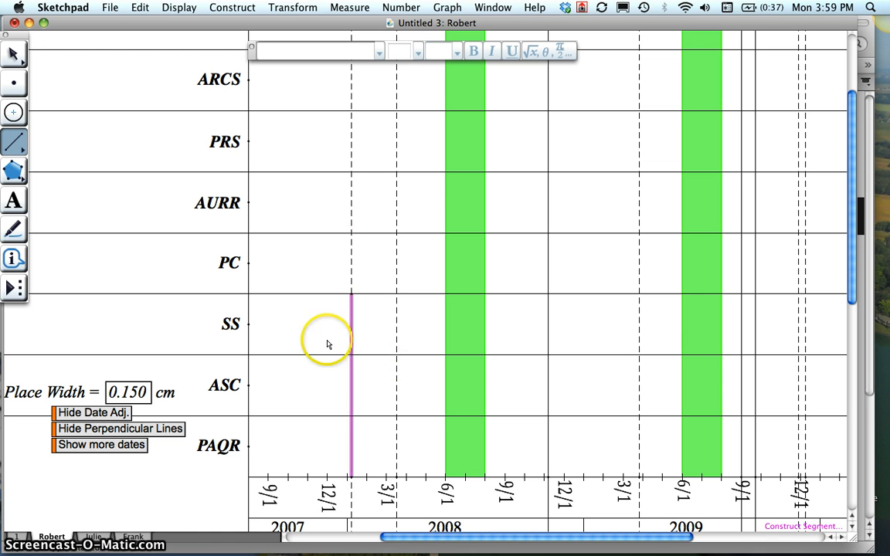
# - Draw a vertical segment across the PRS row along the first dashed date line, between its two bounding perpendicular lines
pyautogui.click(352, 113)
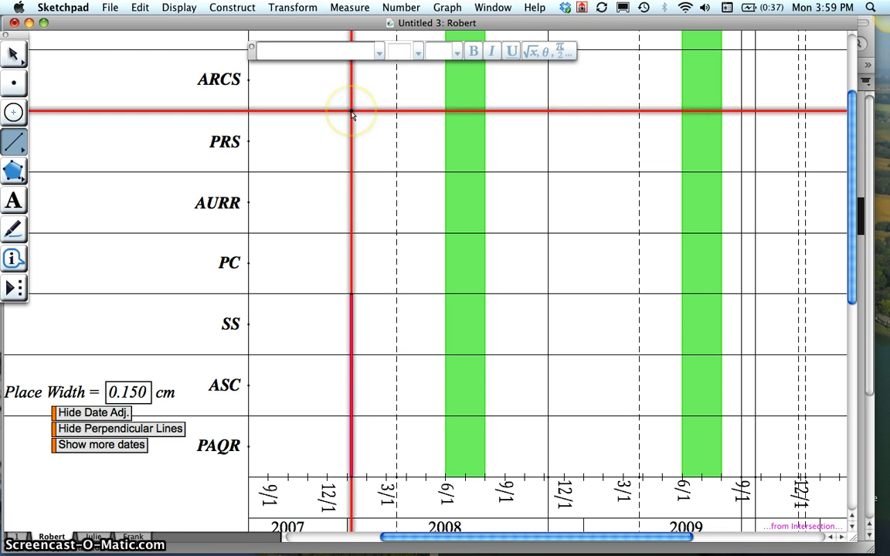
pyautogui.click(351, 173)
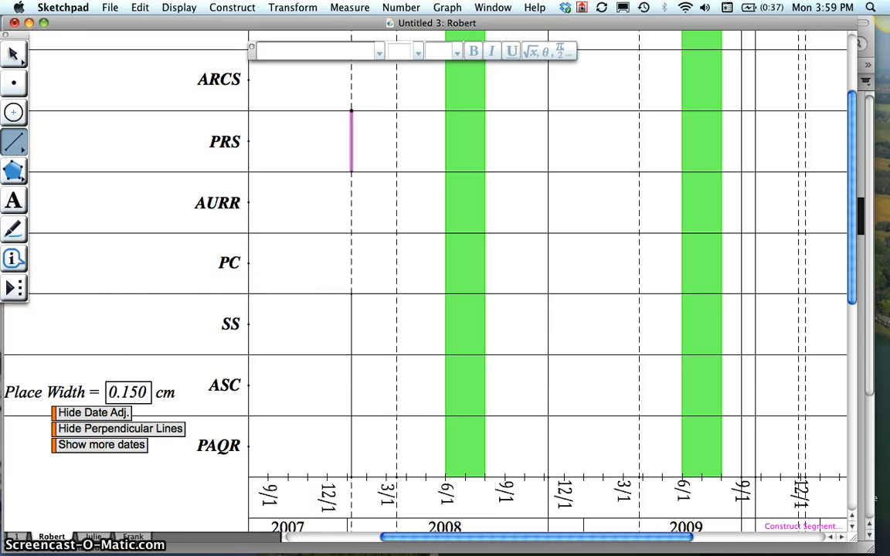
# - Place a LevelBox across the PC row on the first dashed date line, using the Place Width value as its width
pyautogui.click(14, 287)
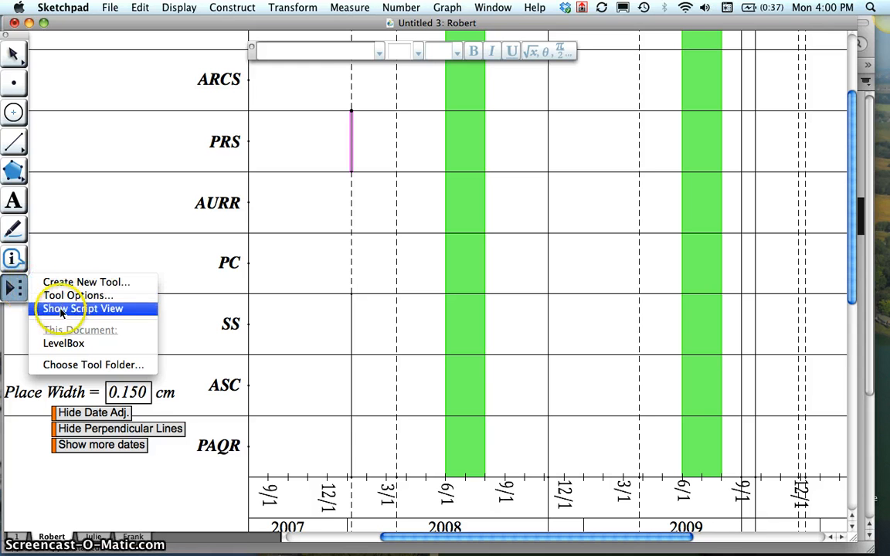
pyautogui.click(85, 343)
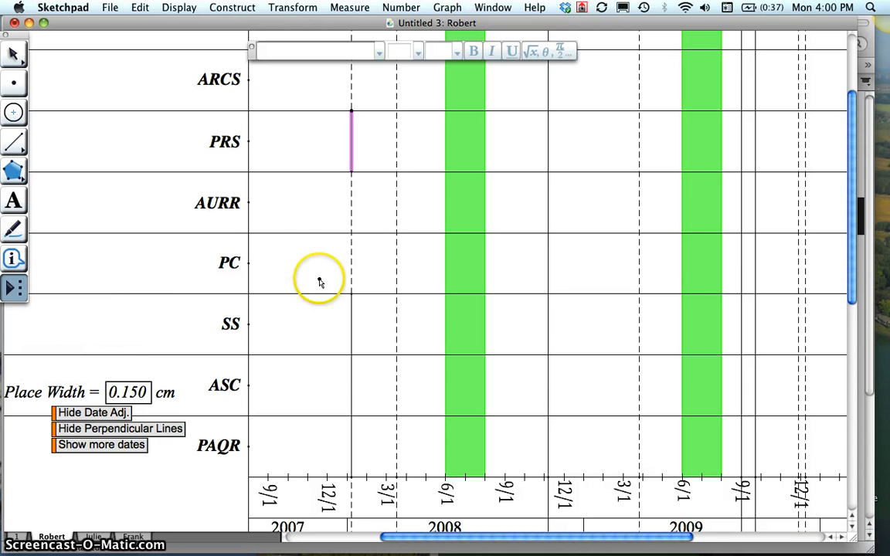
pyautogui.click(352, 294)
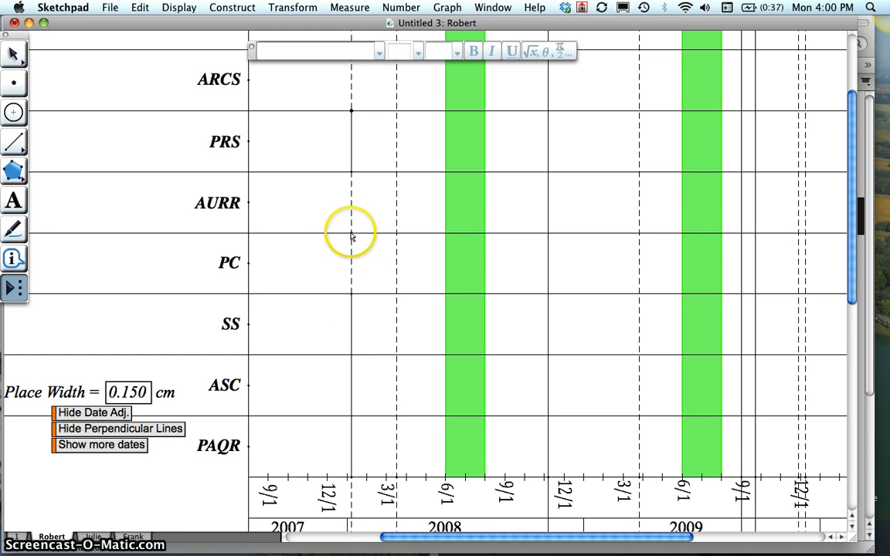
pyautogui.click(352, 294)
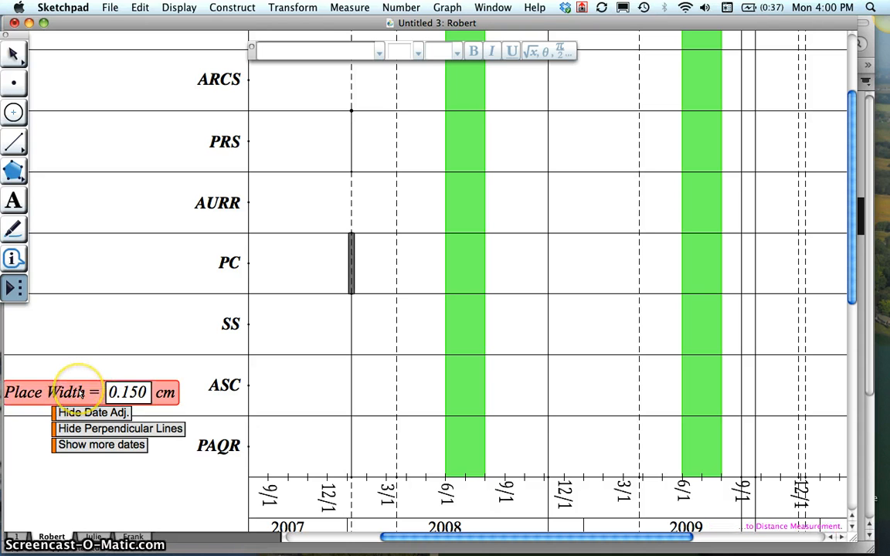
pyautogui.click(80, 395)
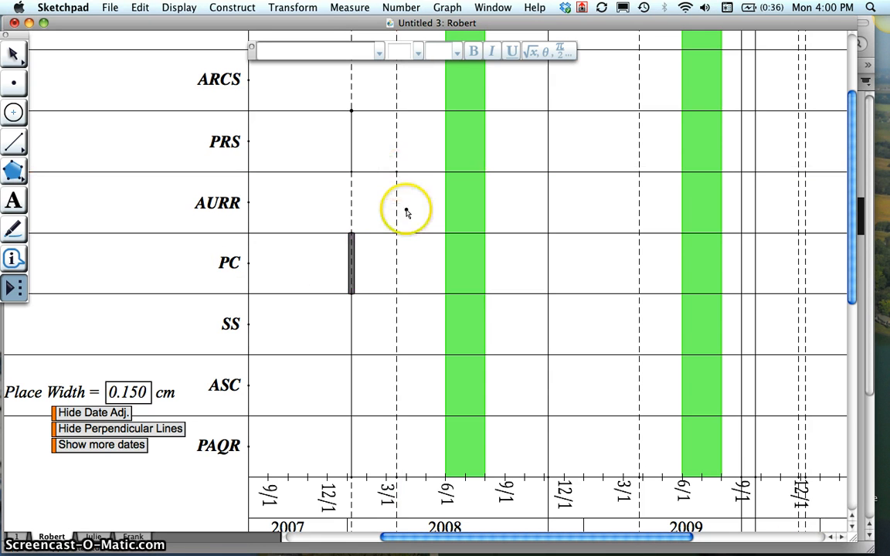
# - Add Place Width level boxes in the AURR row on the second dashed date line and the PC row on the late-2008 solid date line
pyautogui.click(397, 232)
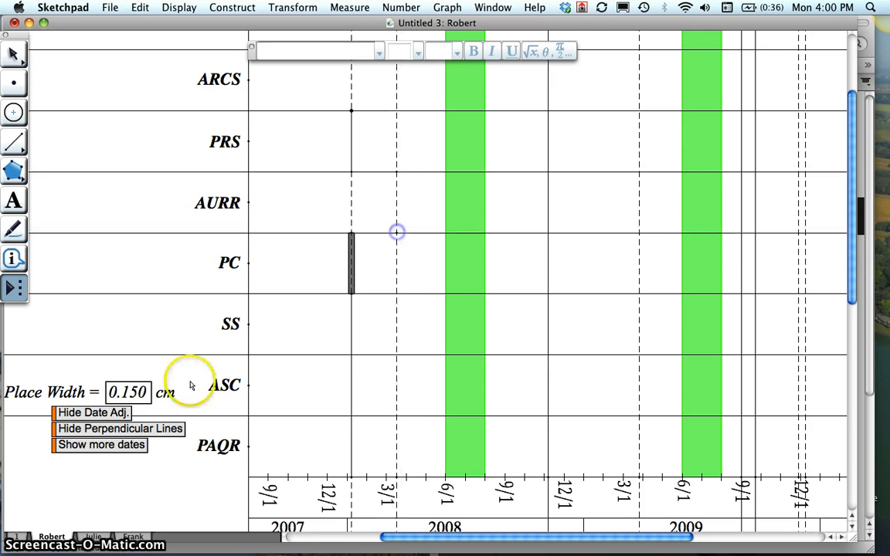
pyautogui.click(82, 390)
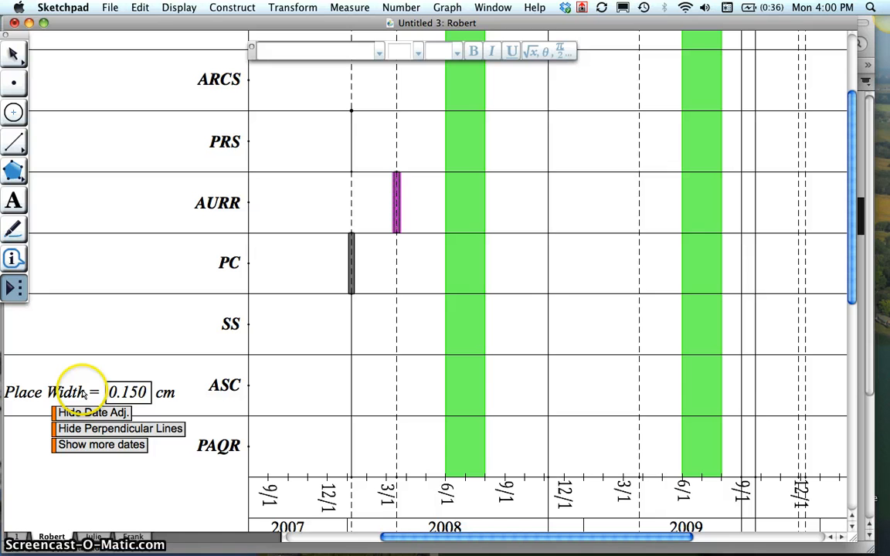
pyautogui.click(549, 233)
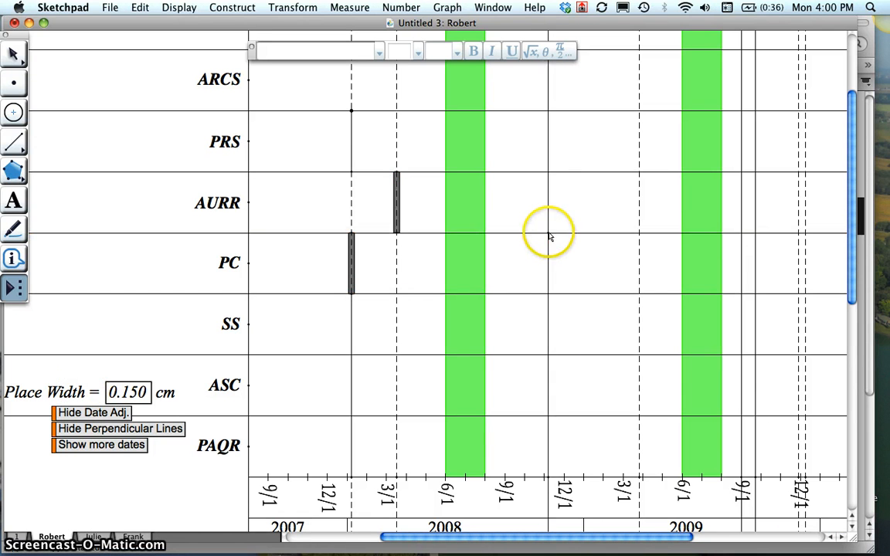
pyautogui.click(548, 295)
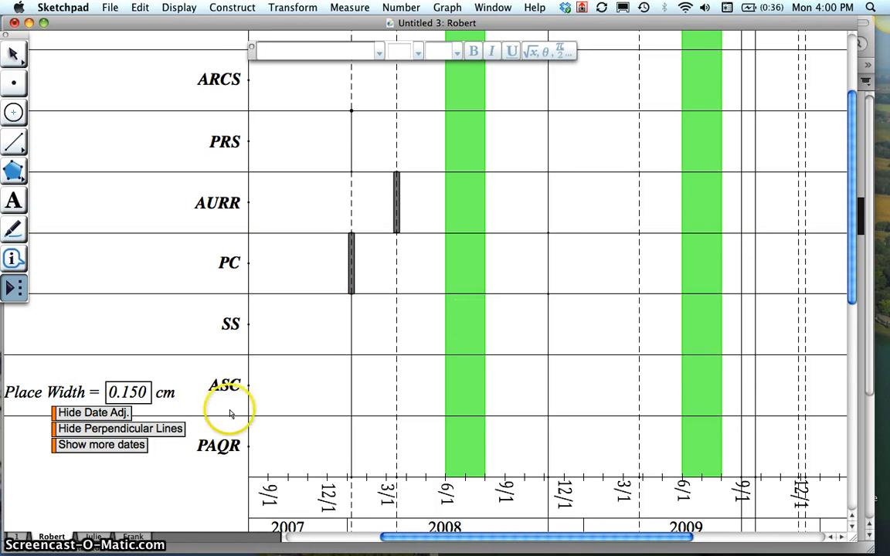
pyautogui.click(68, 390)
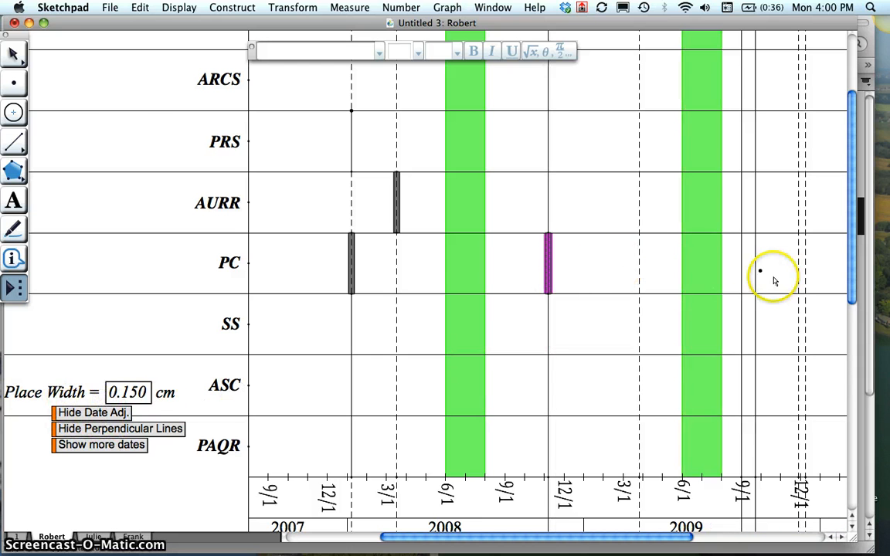
# - Leave the LevelBox tool, clear the selection, and hide the perpendicular lines and the date adjustment lines
pyautogui.hscroll(5, 649, 301)
pyautogui.hscroll(-8, 655, 302)
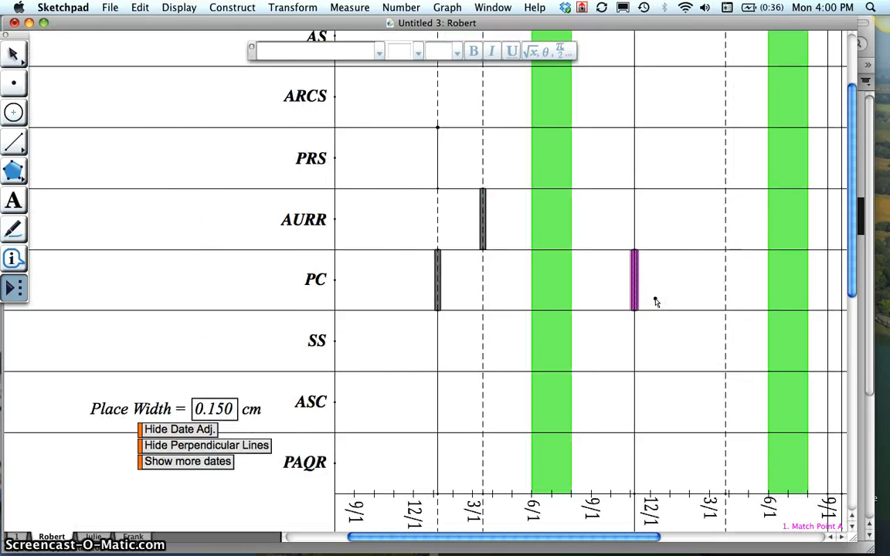
pyautogui.hscroll(3, 655, 302)
pyautogui.scroll(1, 655, 302)
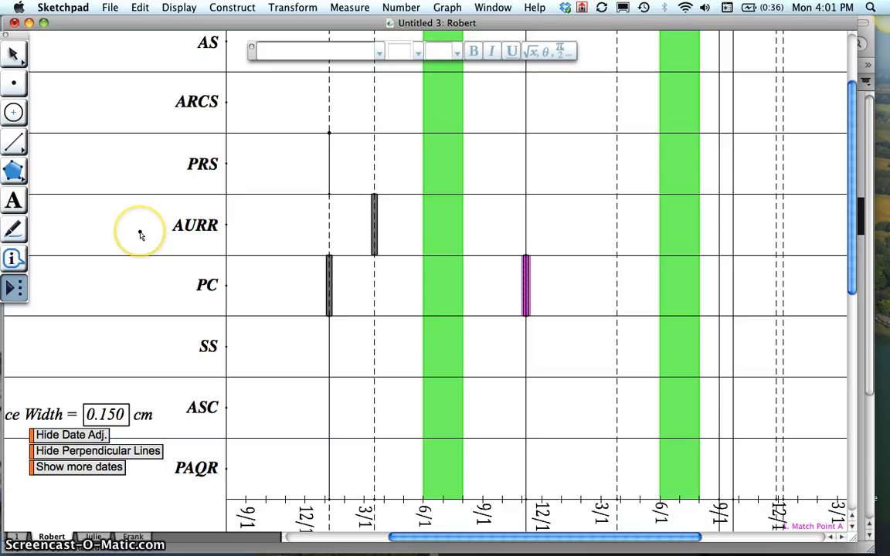
pyautogui.press('Escape')
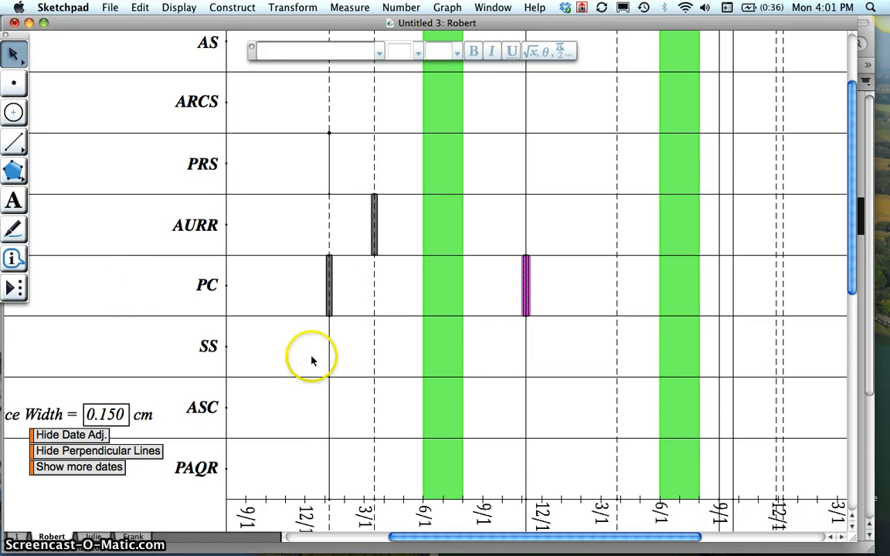
pyautogui.click(286, 354)
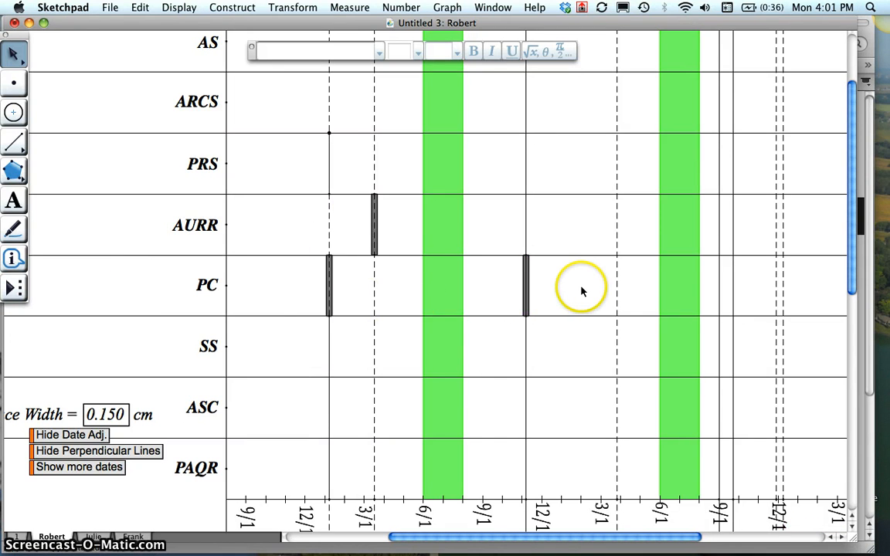
pyautogui.click(88, 451)
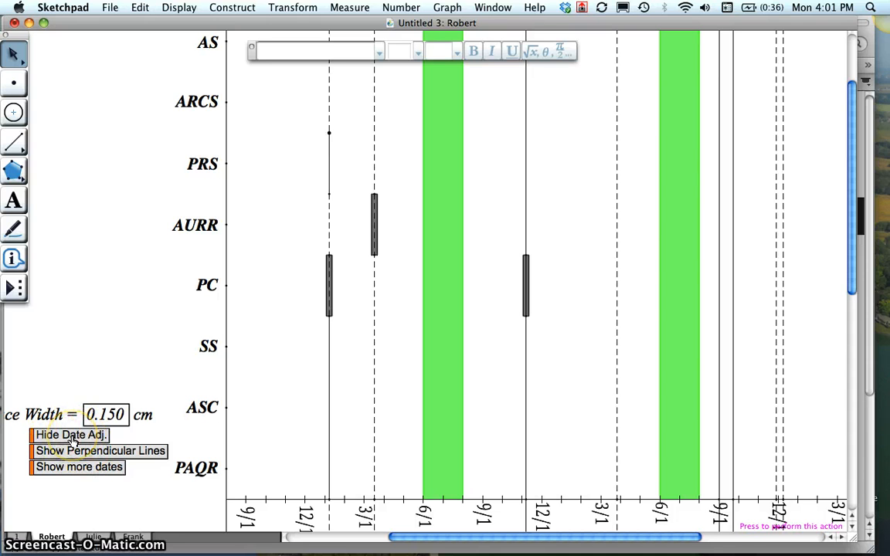
pyautogui.click(72, 436)
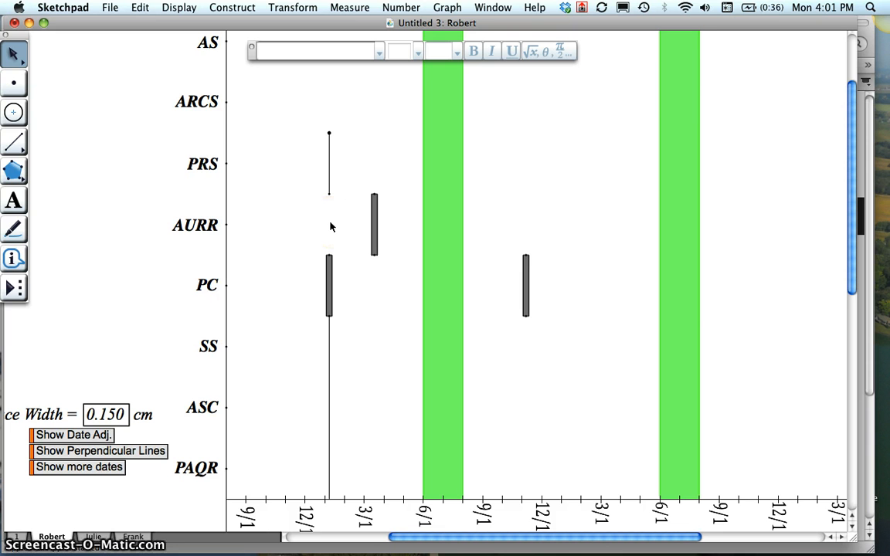
# - Select all the points on the chart at once and hide them
pyautogui.scroll(5, 329, 227)
pyautogui.hscroll(6, 330, 227)
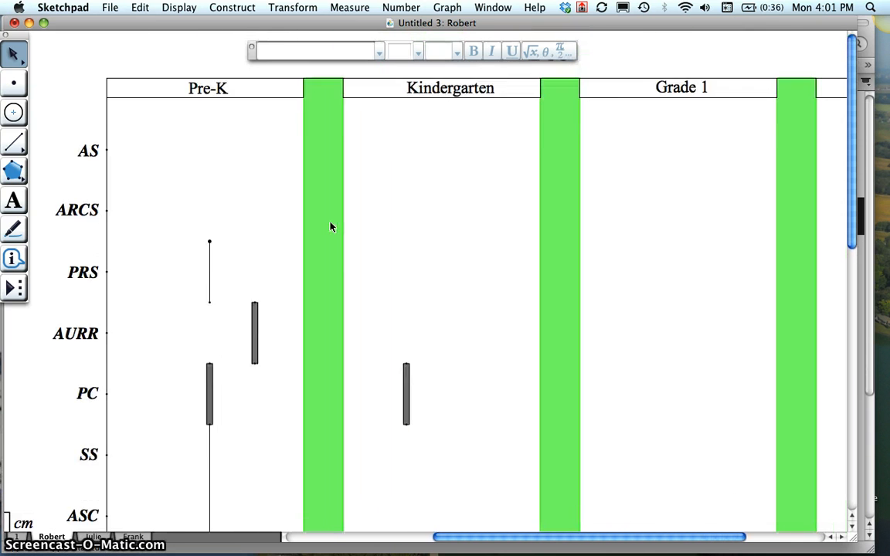
pyautogui.scroll(-5, 329, 226)
pyautogui.hscroll(6, 330, 226)
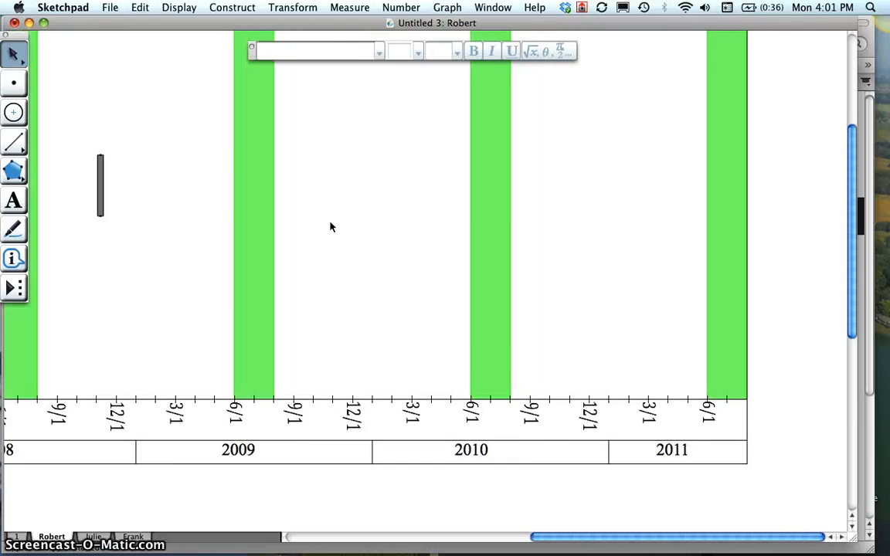
pyautogui.scroll(3, 329, 227)
pyautogui.hscroll(-8, 330, 226)
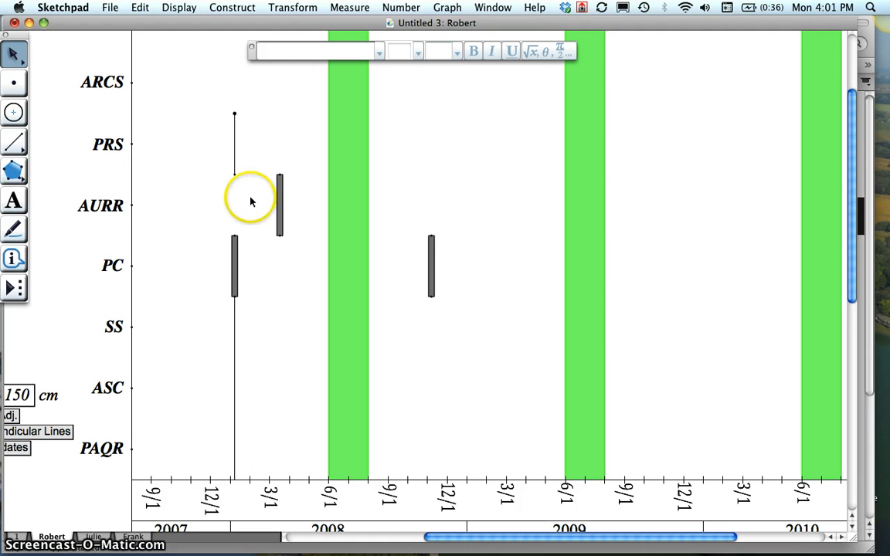
pyautogui.hscroll(-5, 216, 239)
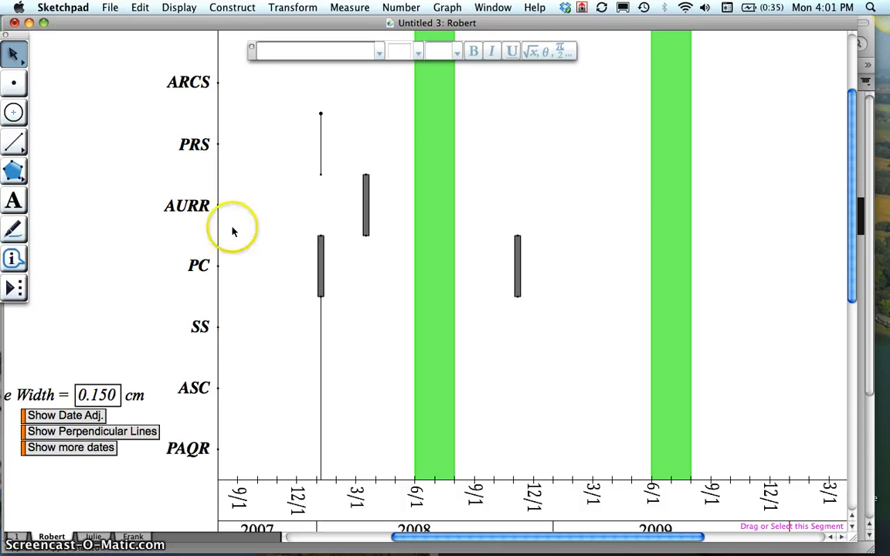
pyautogui.click(14, 84)
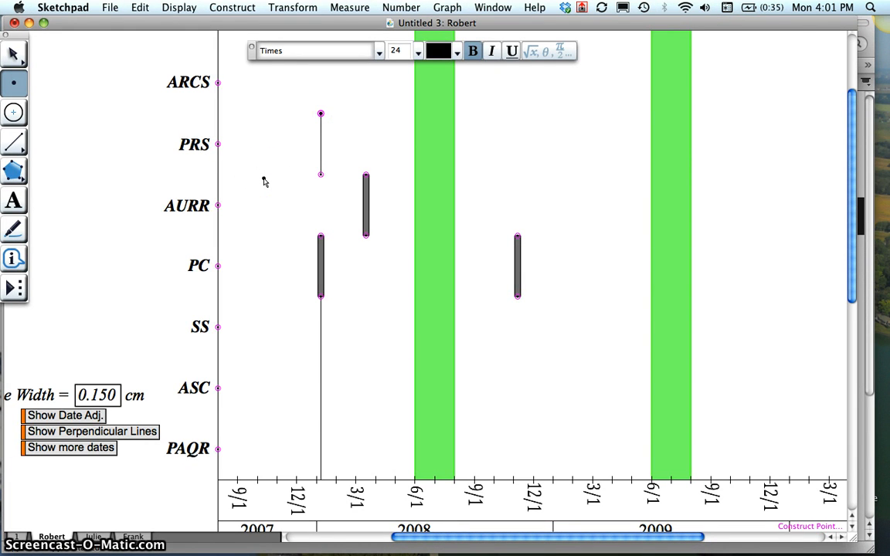
pyautogui.press('super+h')
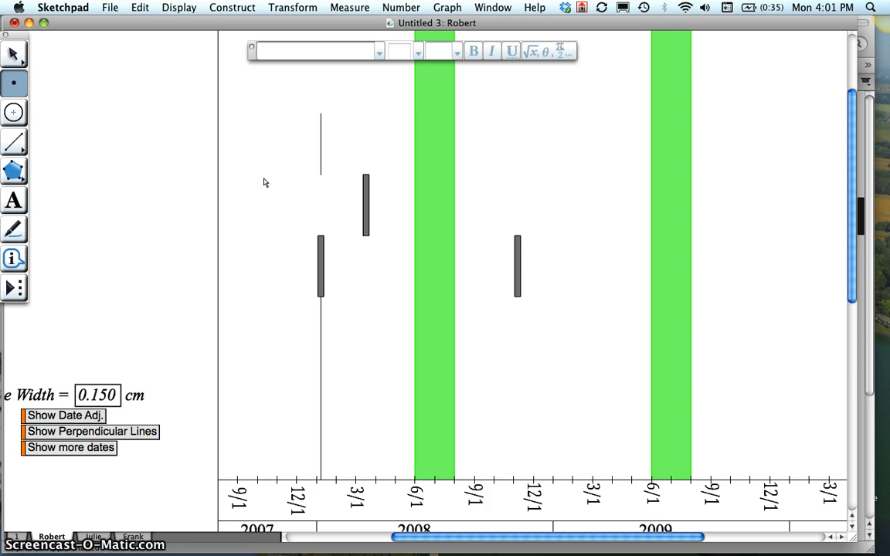
# - Show the level names again beside the chart's vertical axis
pyautogui.hscroll(-10, 236, 318)
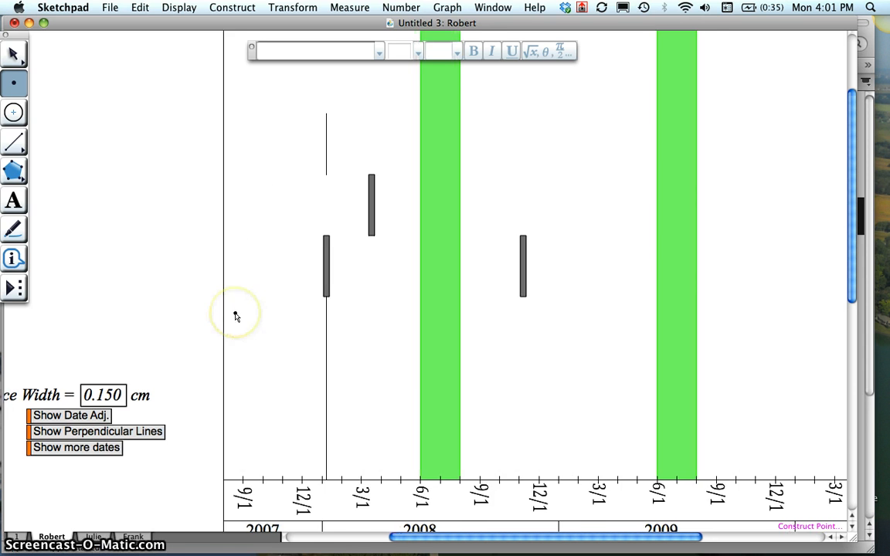
pyautogui.scroll(-5, 236, 318)
pyautogui.hscroll(-5, 236, 317)
pyautogui.scroll(-5, 237, 317)
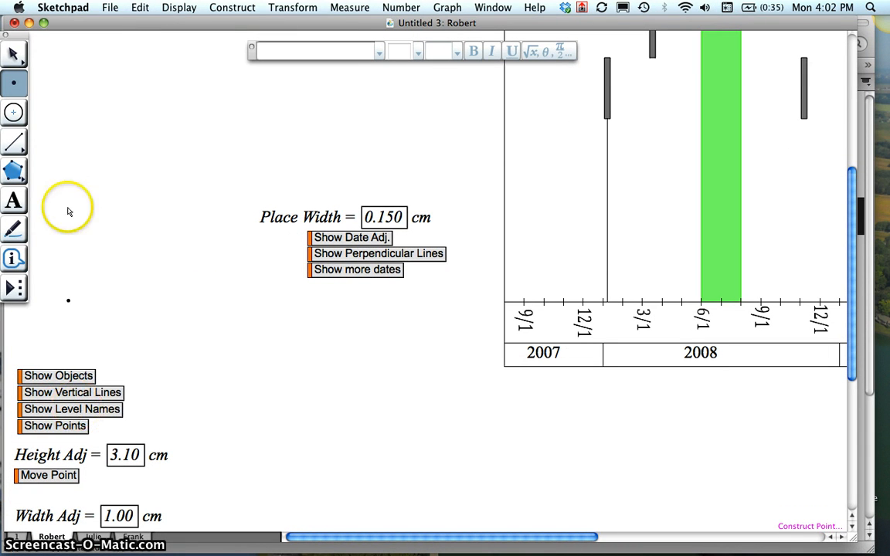
pyautogui.click(15, 54)
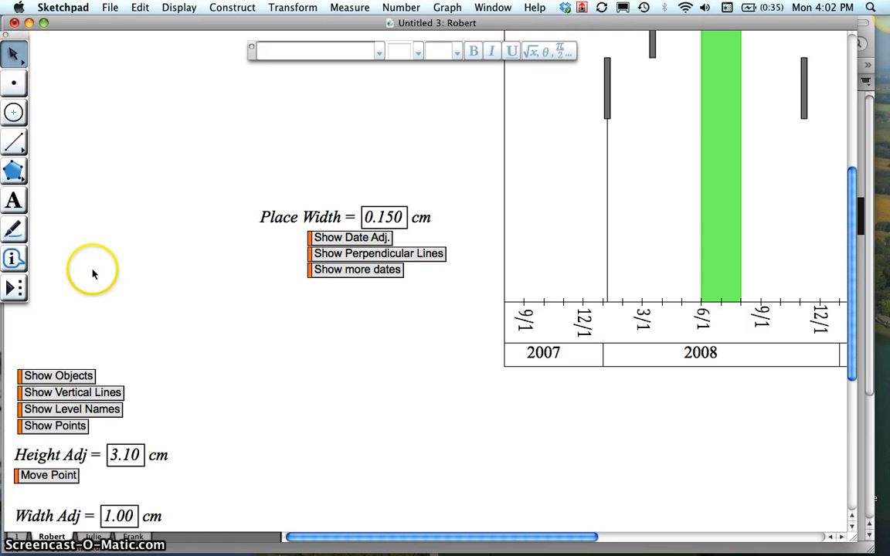
pyautogui.click(56, 411)
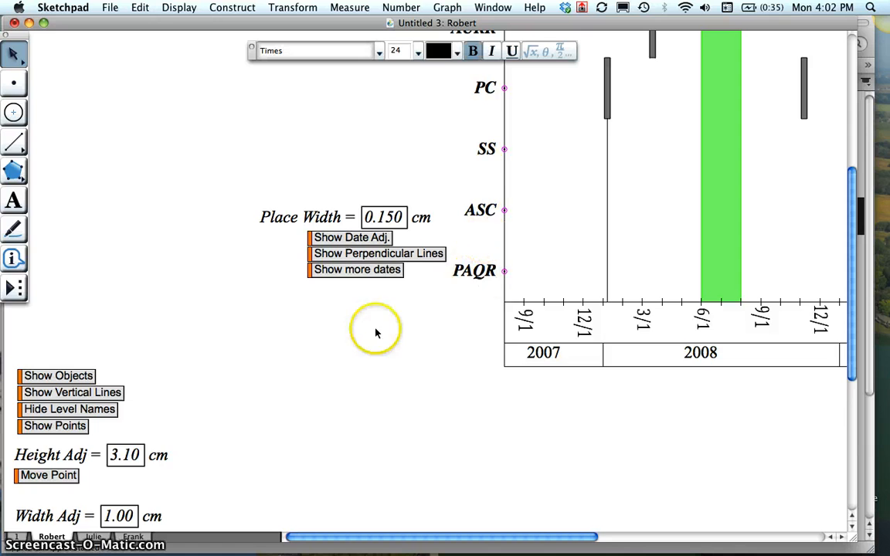
# - Examine the cleaned-up chart from its title and grade headings down to the date axis and across to 2011
pyautogui.scroll(5, 343, 363)
pyautogui.hscroll(5, 343, 363)
pyautogui.scroll(3, 343, 363)
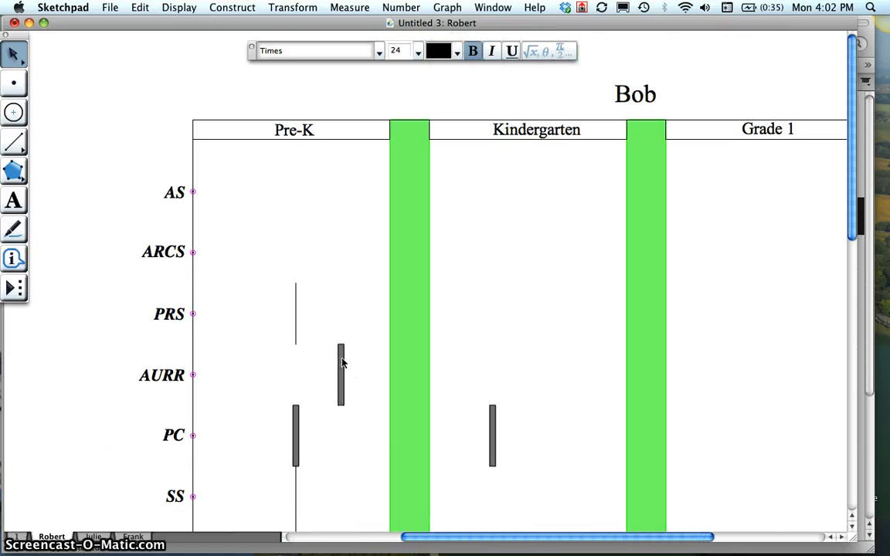
pyautogui.scroll(-2, 343, 363)
pyautogui.scroll(-3, 343, 363)
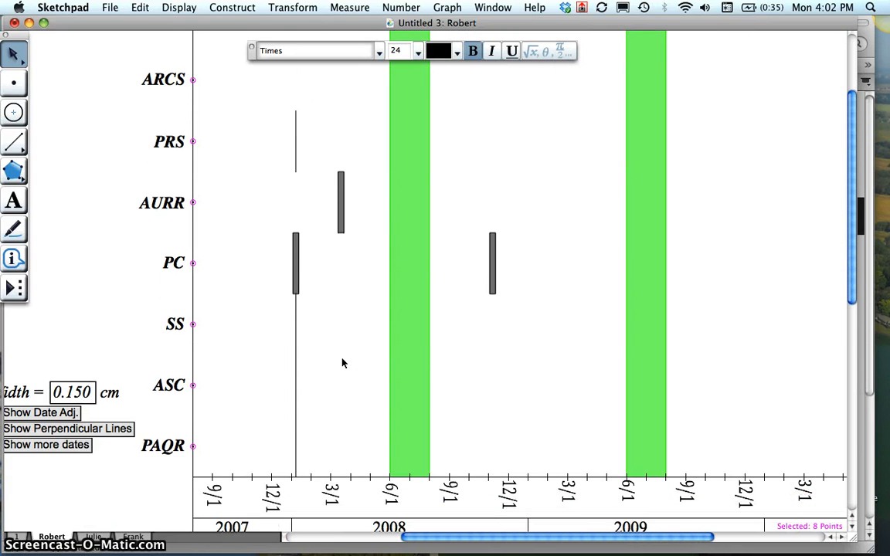
pyautogui.hscroll(10, 343, 363)
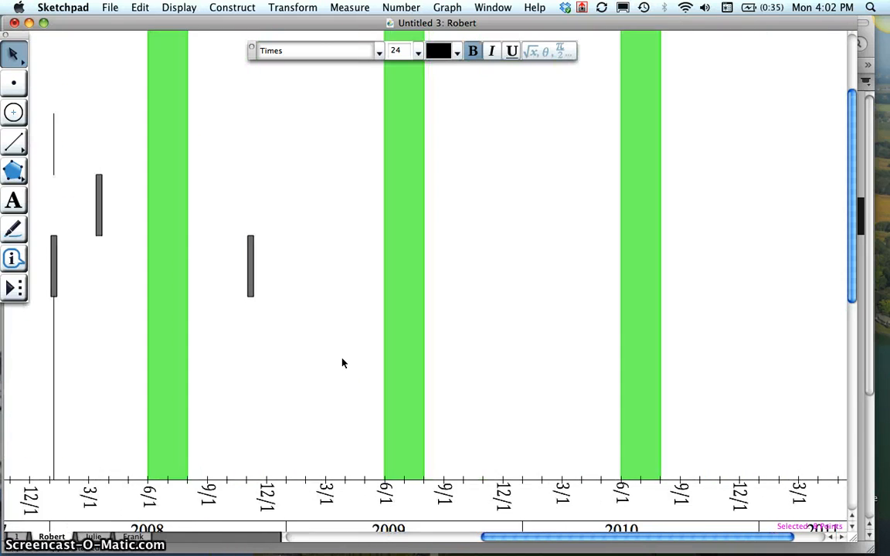
pyautogui.scroll(-3, 343, 363)
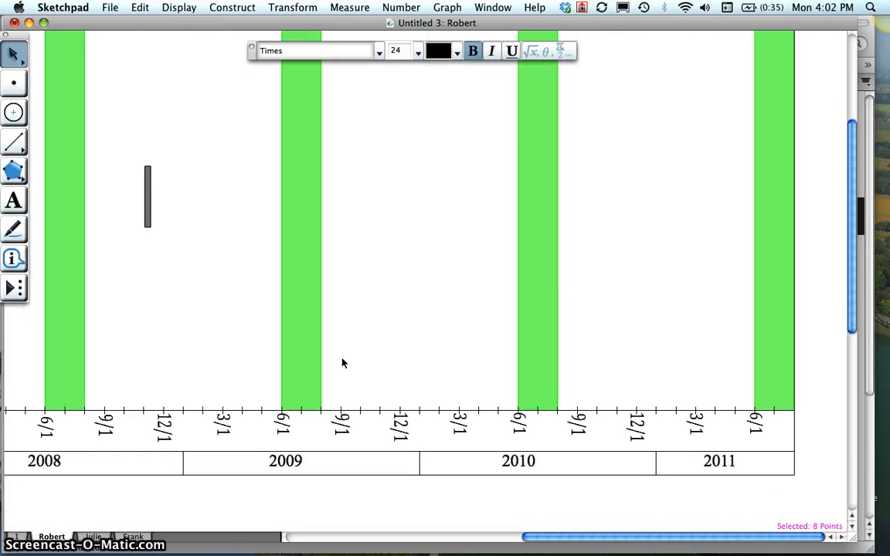
pyautogui.hscroll(-4, 343, 363)
pyautogui.hscroll(-5, 343, 363)
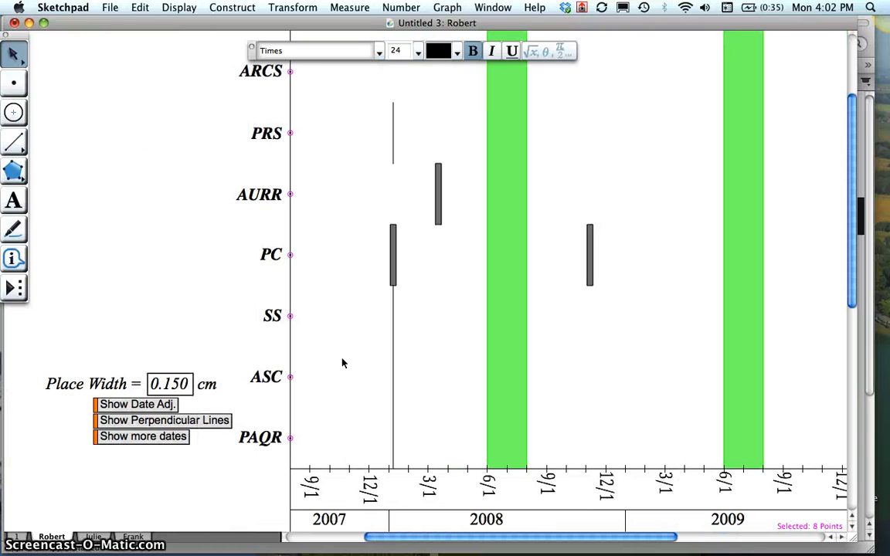
# - Show the date adjustment lines, look them over across the timeline, and hide them again
pyautogui.click(143, 411)
pyautogui.hscroll(8, 302, 384)
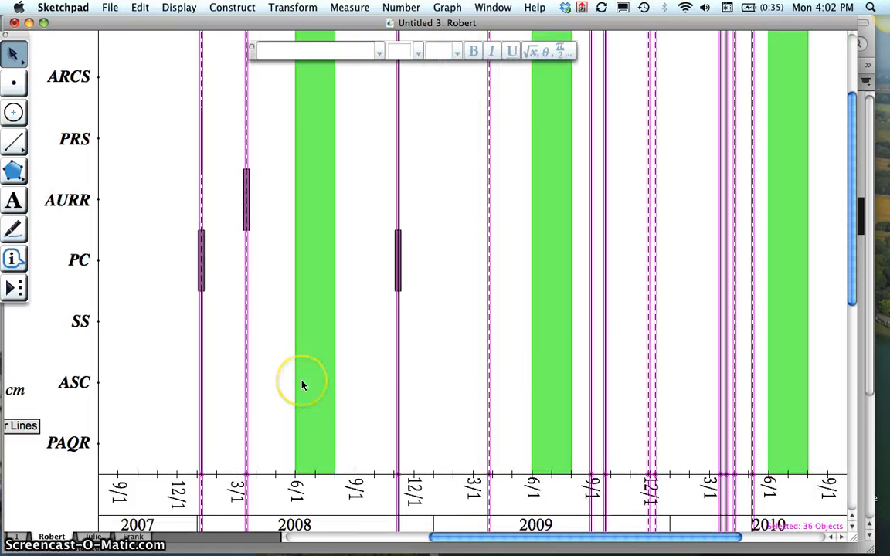
pyautogui.hscroll(4, 302, 385)
pyautogui.hscroll(8, 753, 323)
pyautogui.hscroll(-14, 753, 323)
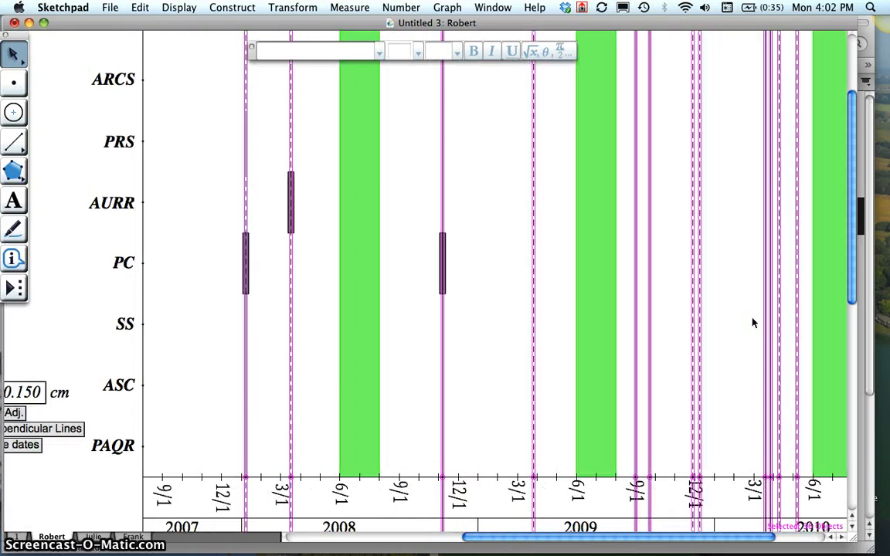
pyautogui.hscroll(-10, 753, 323)
pyautogui.click(208, 417)
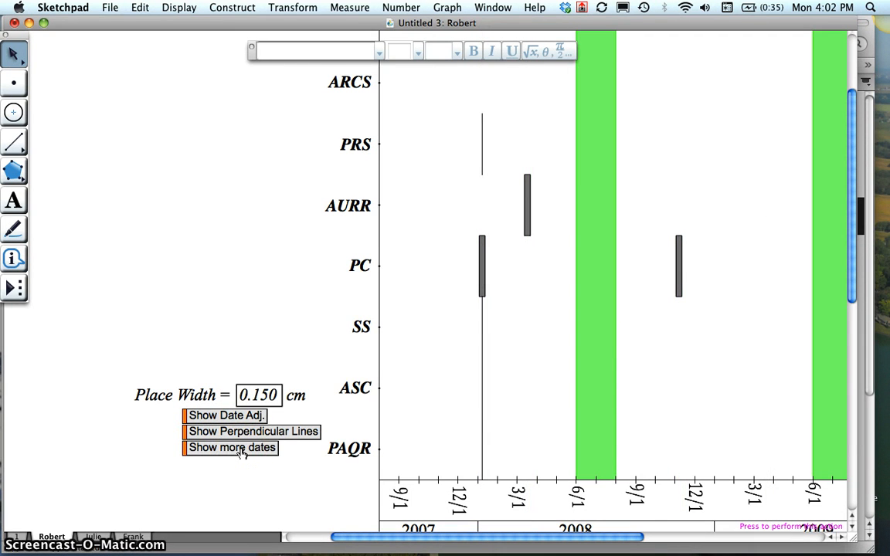
# - Show more dates and bring the additional date line in 2011 into view
pyautogui.hscroll(20, 449, 402)
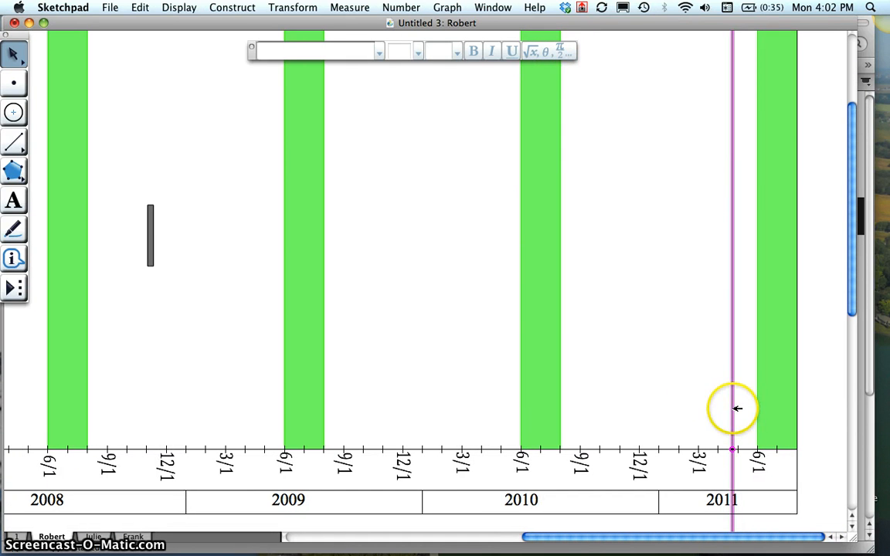
# - Hide the additional date line in 2011 again and check the timeline's far end
pyautogui.click(675, 353)
pyautogui.scroll(-1, 675, 345)
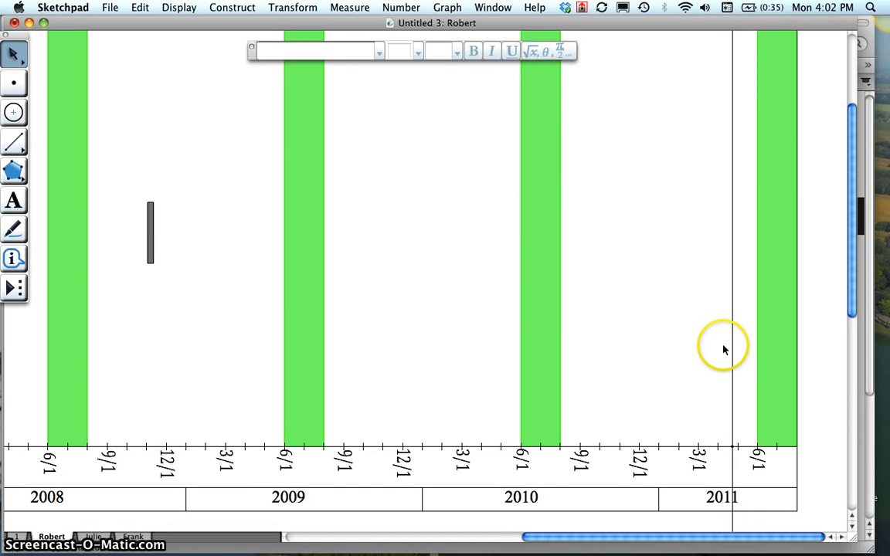
pyautogui.moveTo(737, 348)
pyautogui.mouseDown()
pyautogui.moveTo(643, 341)
pyautogui.moveTo(733, 338)
pyautogui.mouseUp()
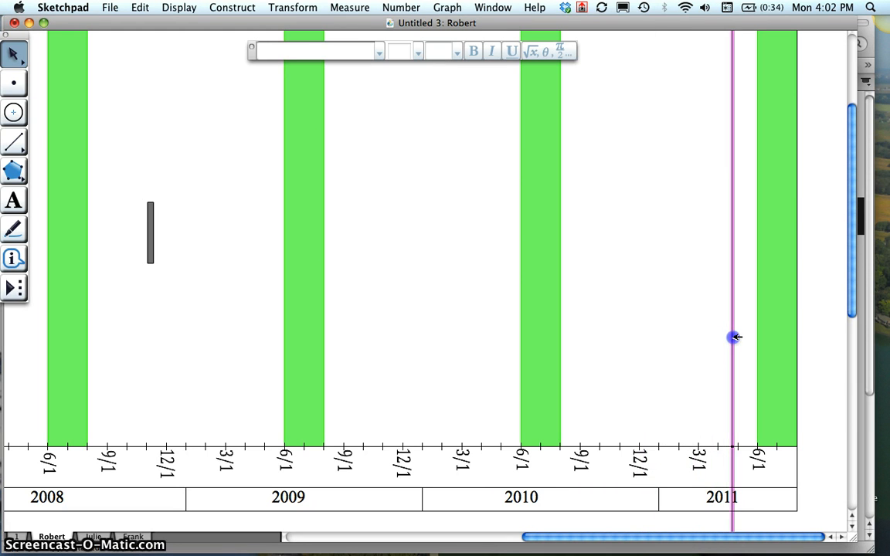
pyautogui.hscroll(-10, 370, 409)
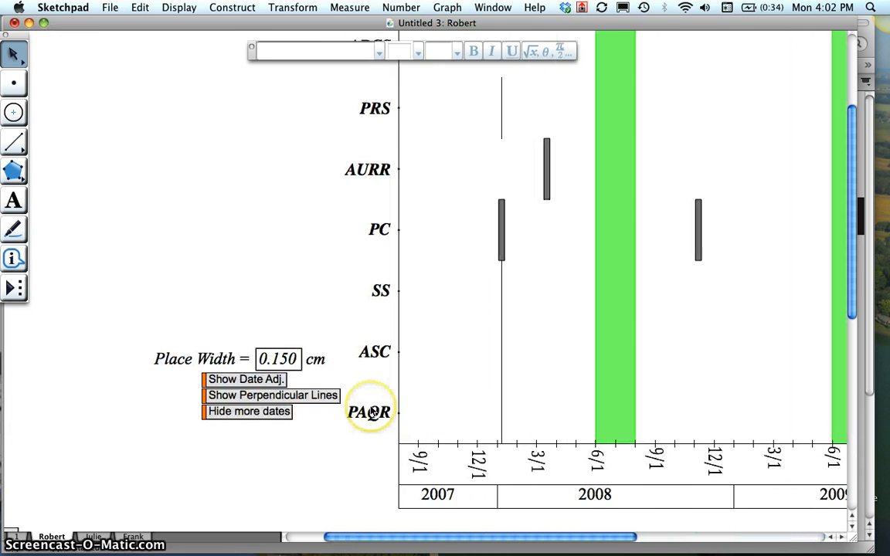
pyautogui.click(279, 412)
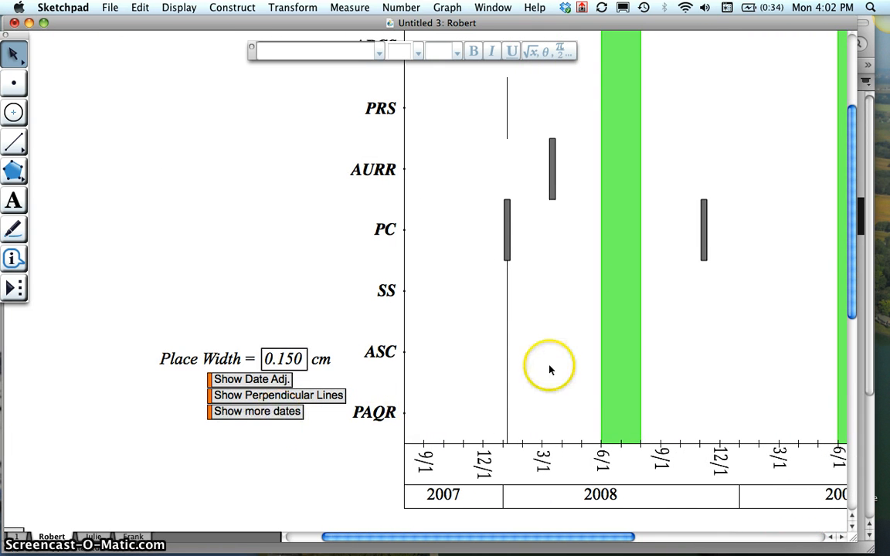
pyautogui.hscroll(10, 550, 370)
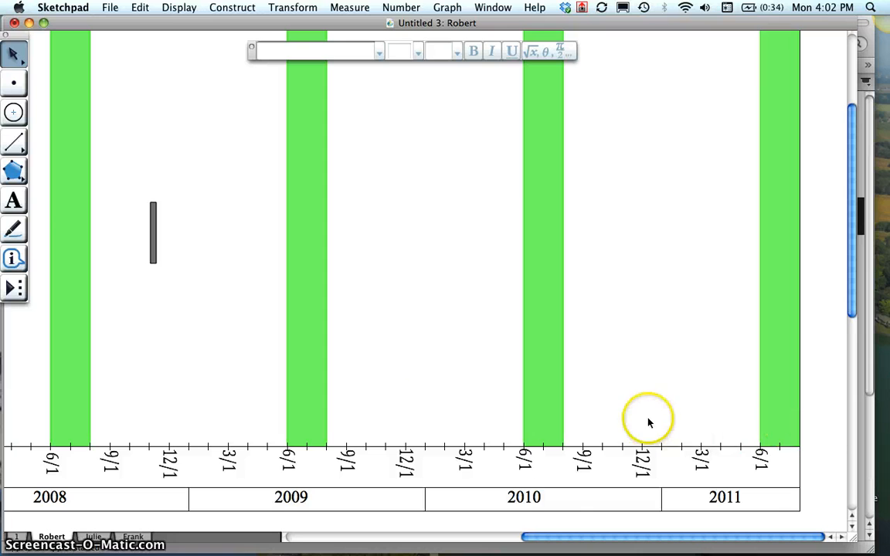
pyautogui.hscroll(-10, 429, 409)
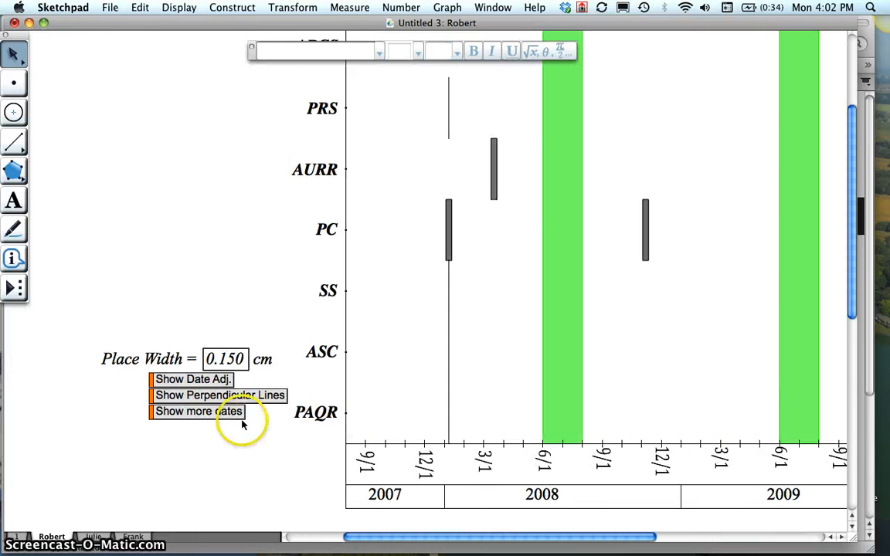
# - Preview the printout with Custom Page Scale and fit the printing area around the whole chart, from its title to the year labels
pyautogui.scroll(5, 209, 278)
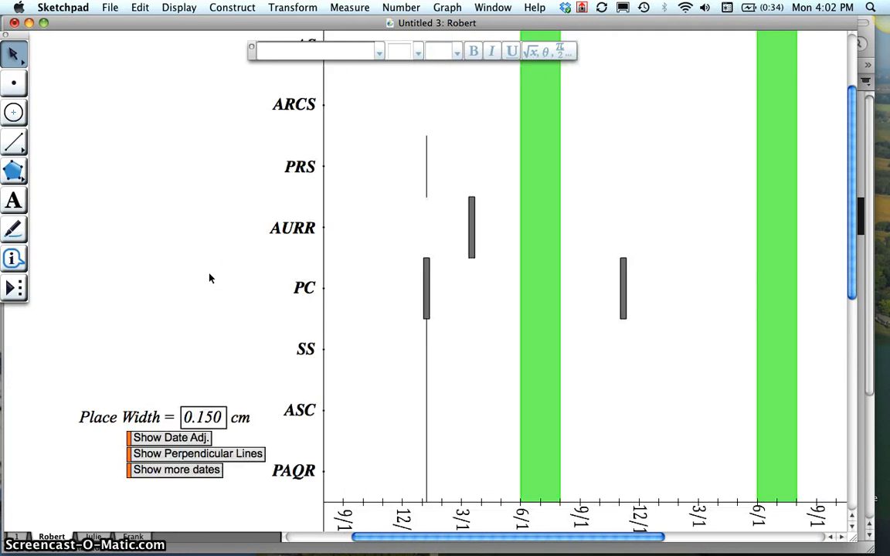
pyautogui.hscroll(10, 209, 278)
pyautogui.hscroll(-8, 210, 278)
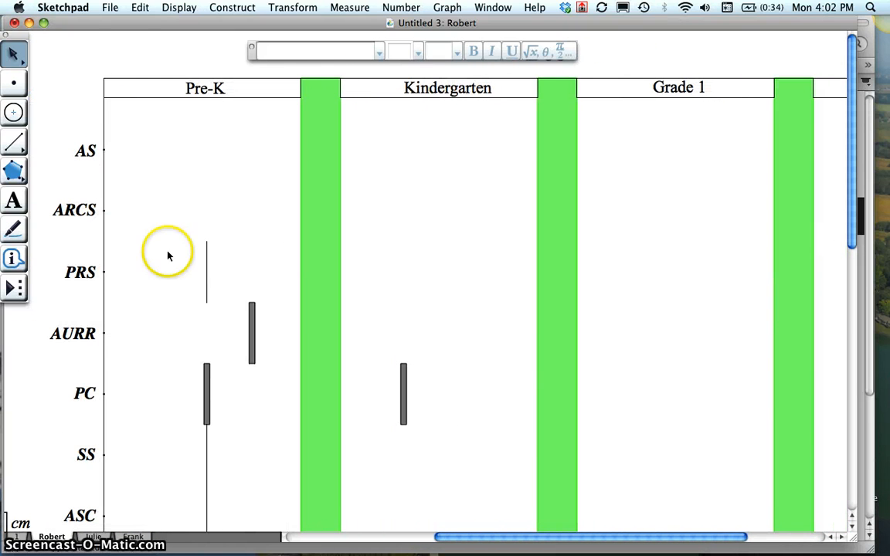
pyautogui.click(110, 8)
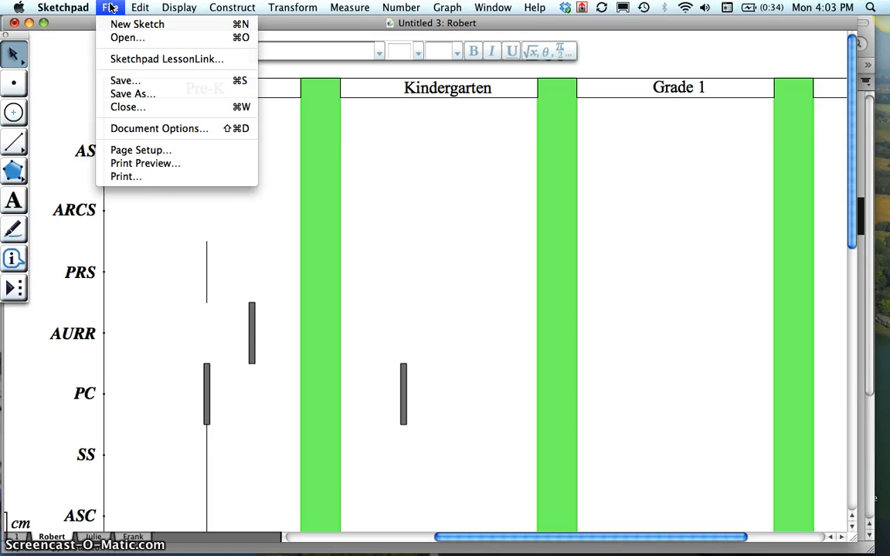
pyautogui.click(124, 164)
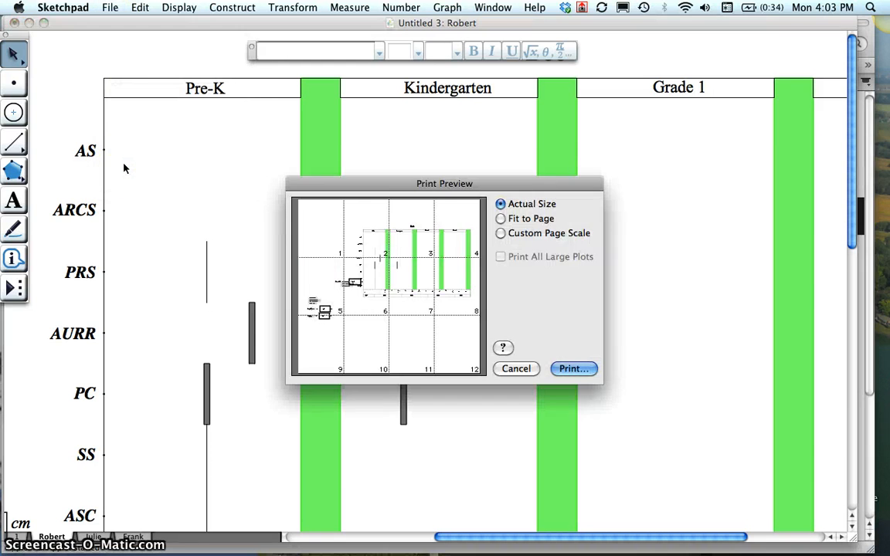
pyautogui.click(501, 233)
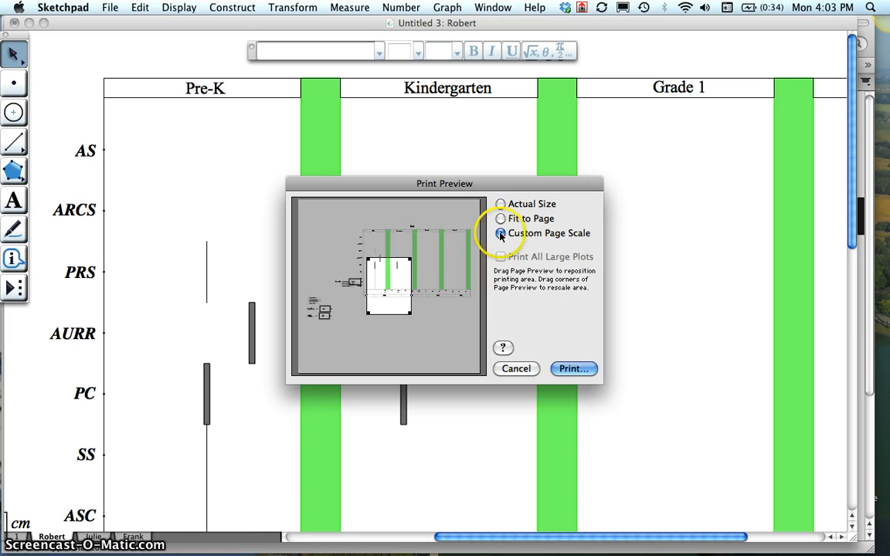
pyautogui.click(383, 260)
pyautogui.moveTo(383, 261); pyautogui.dragTo(368, 233)
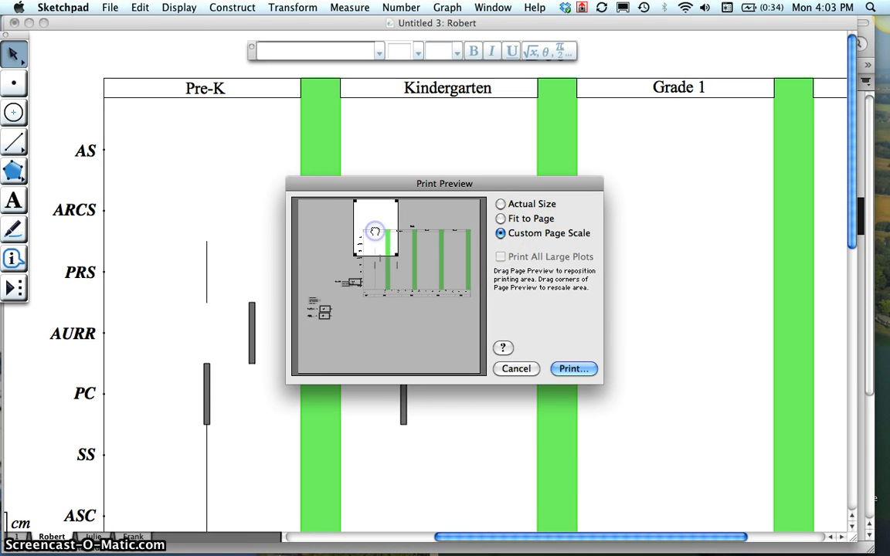
pyautogui.moveTo(399, 255); pyautogui.dragTo(499, 347)
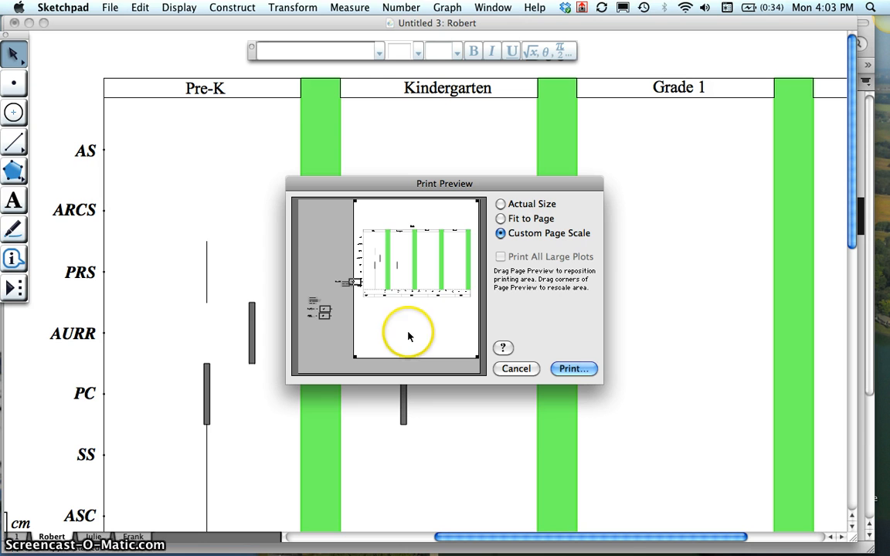
pyautogui.moveTo(408, 334); pyautogui.dragTo(408, 285)
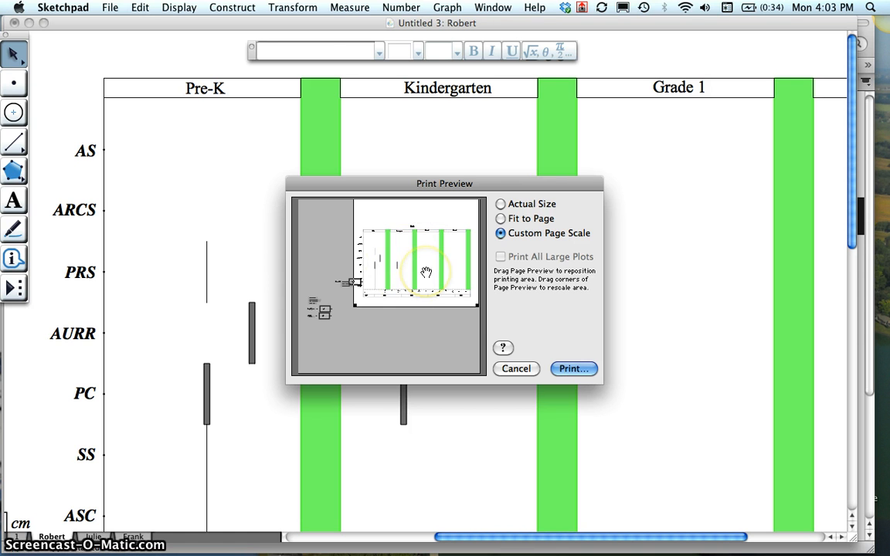
# - Look over the options for saving the printout as a PDF, and leave printing without saving
pyautogui.click(574, 370)
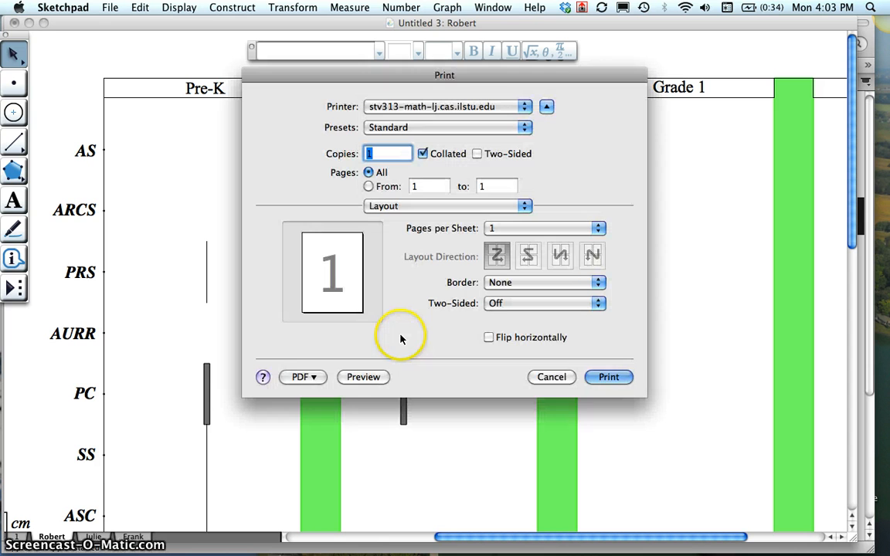
pyautogui.click(313, 377)
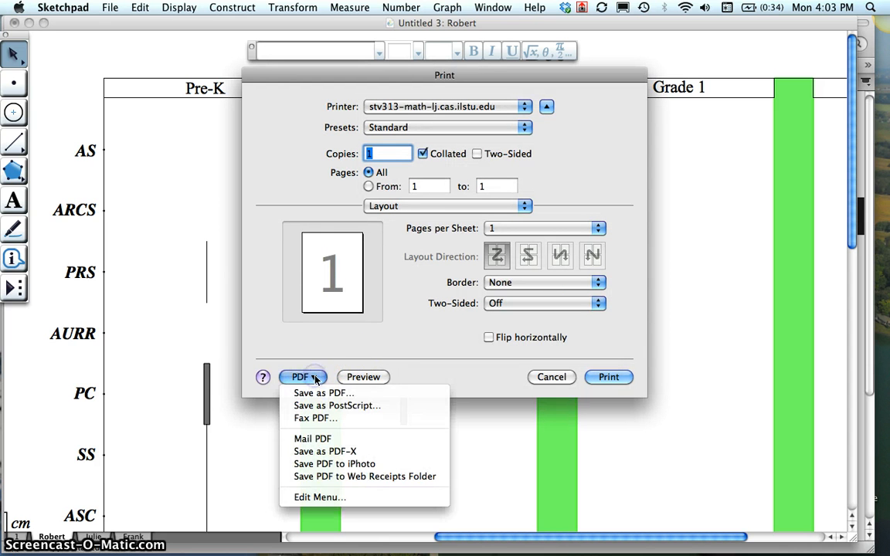
pyautogui.click(363, 377)
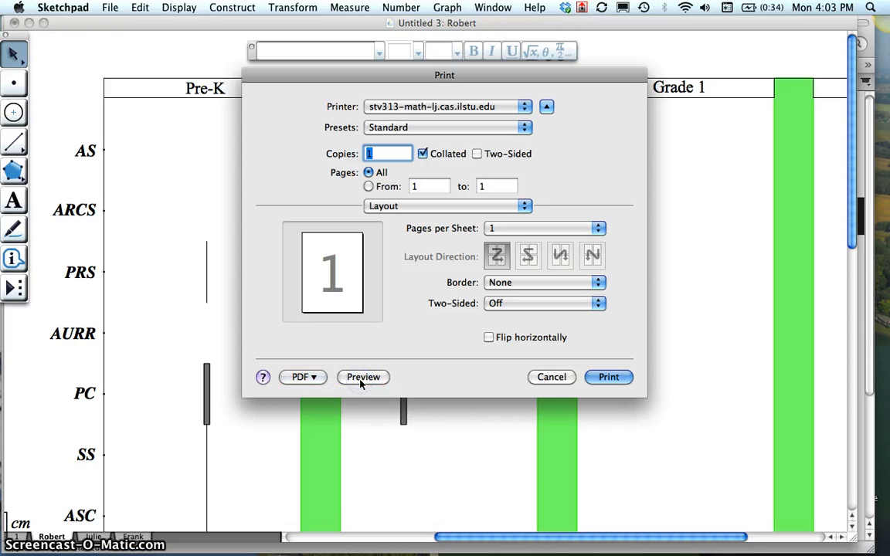
pyautogui.click(551, 377)
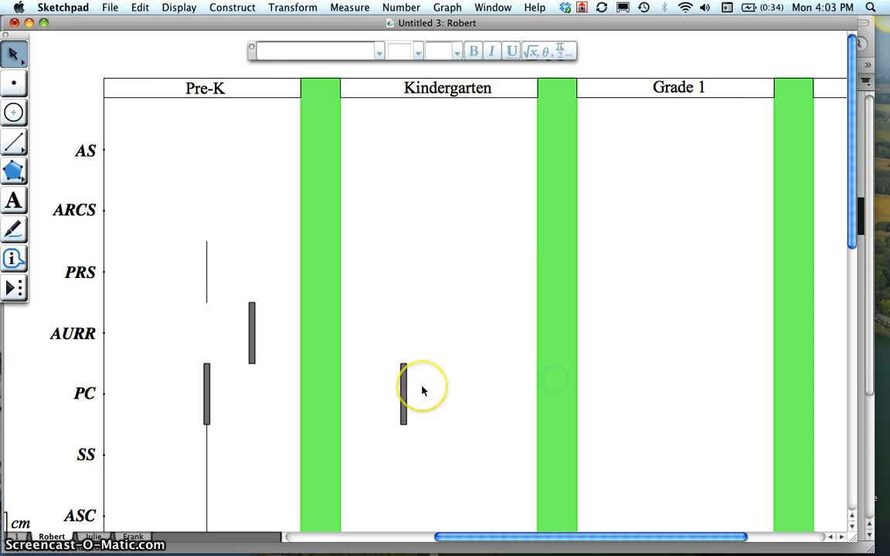
# - Shift the Place Width parameter and its three show/hide buttons together slightly farther away from the chart's level names
pyautogui.hscroll(-10, 423, 391)
pyautogui.scroll(-5, 423, 391)
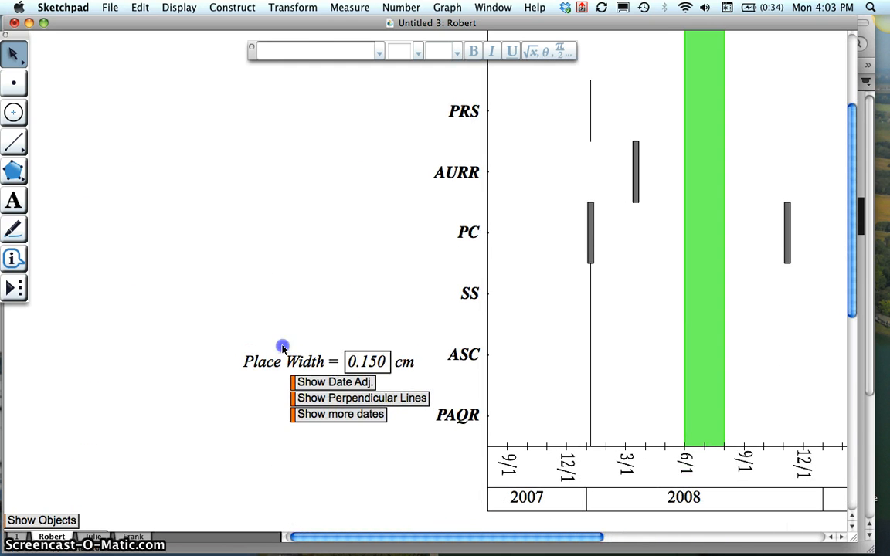
pyautogui.moveTo(234, 317); pyautogui.dragTo(415, 448)
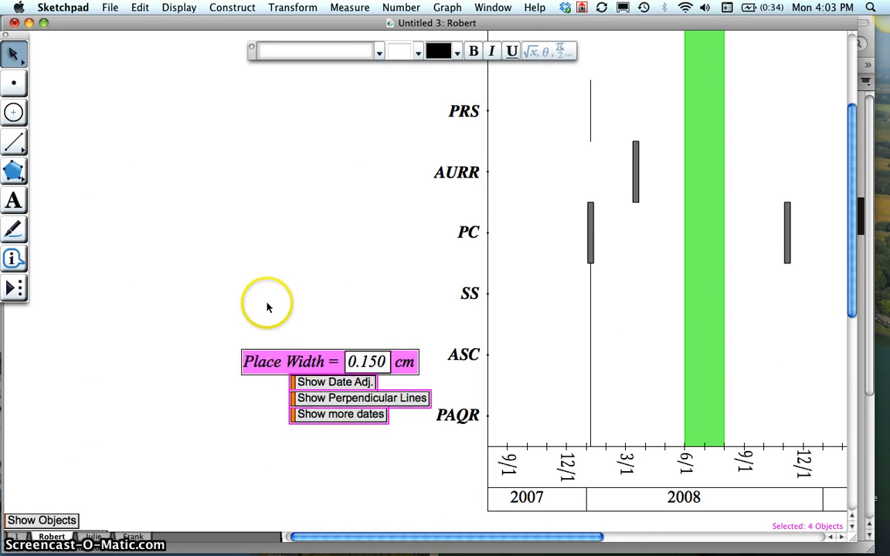
pyautogui.moveTo(267, 307); pyautogui.dragTo(391, 455)
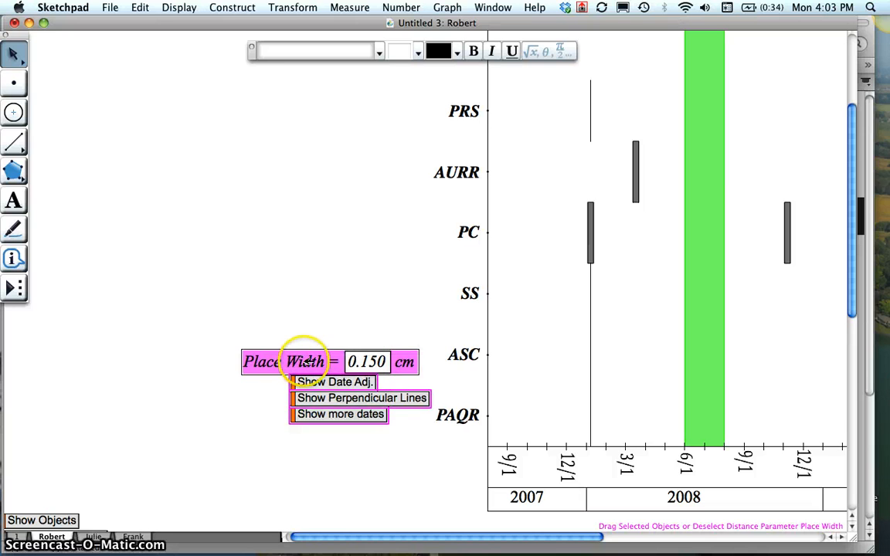
pyautogui.moveTo(178, 358); pyautogui.dragTo(296, 362)
pyautogui.click(275, 325)
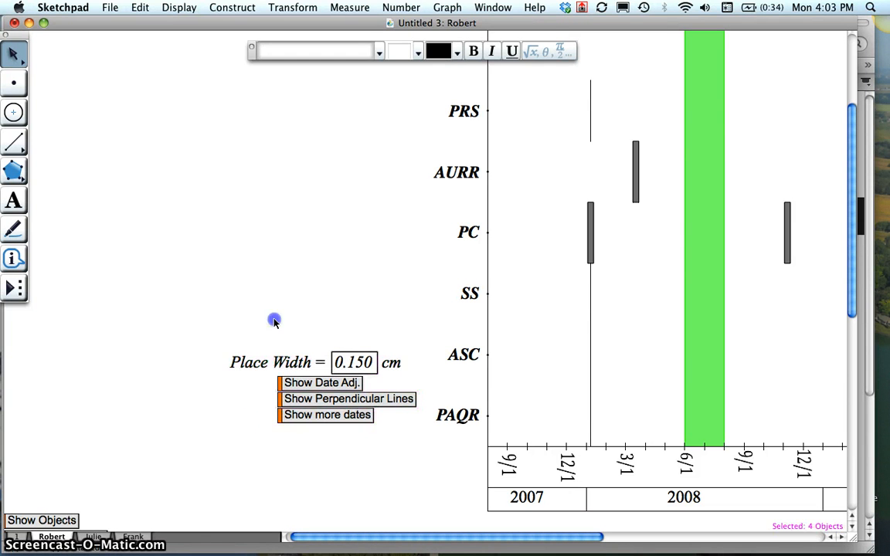
# - Examine the finished chart from its grade headings and level names across to the 2011 end of the date axis
pyautogui.hscroll(10, 352, 462)
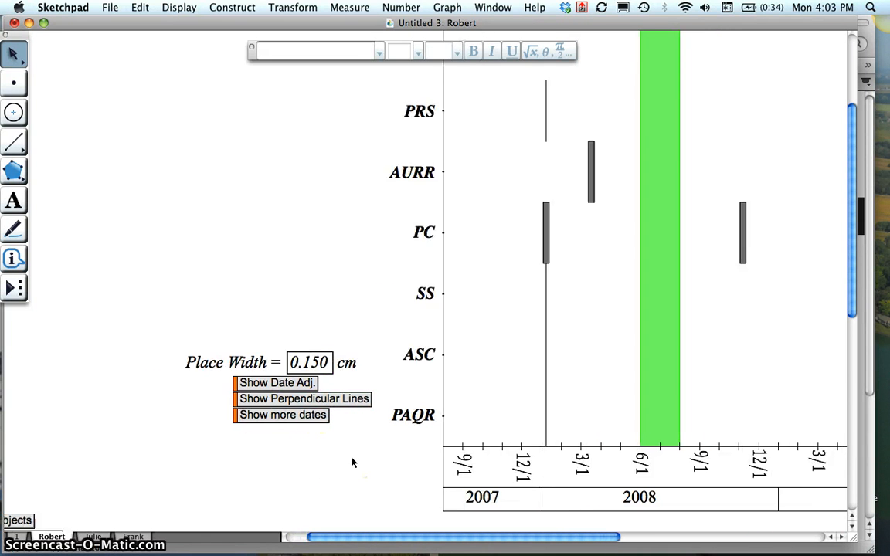
pyautogui.scroll(3, 351, 462)
pyautogui.scroll(3, 351, 462)
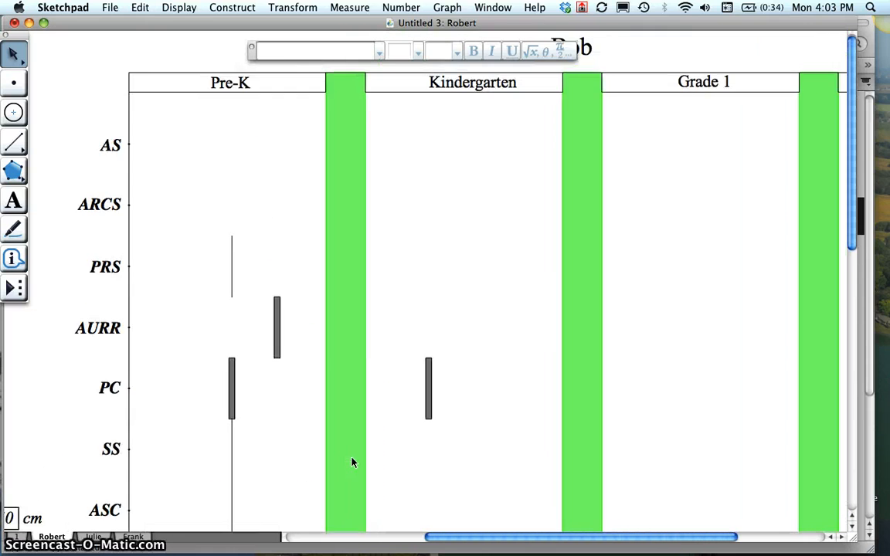
pyautogui.hscroll(5, 351, 462)
pyautogui.hscroll(-5, 352, 462)
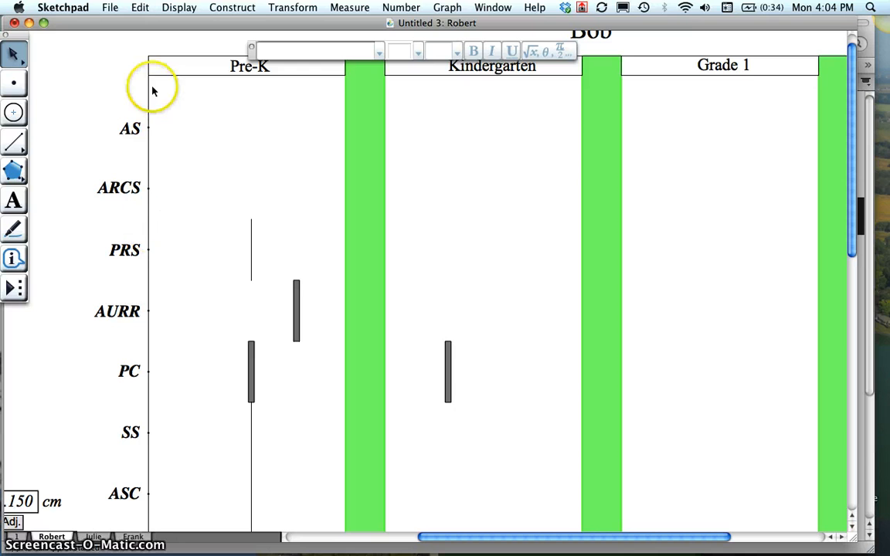
pyautogui.hscroll(2, 233, 255)
pyautogui.hscroll(15, 233, 255)
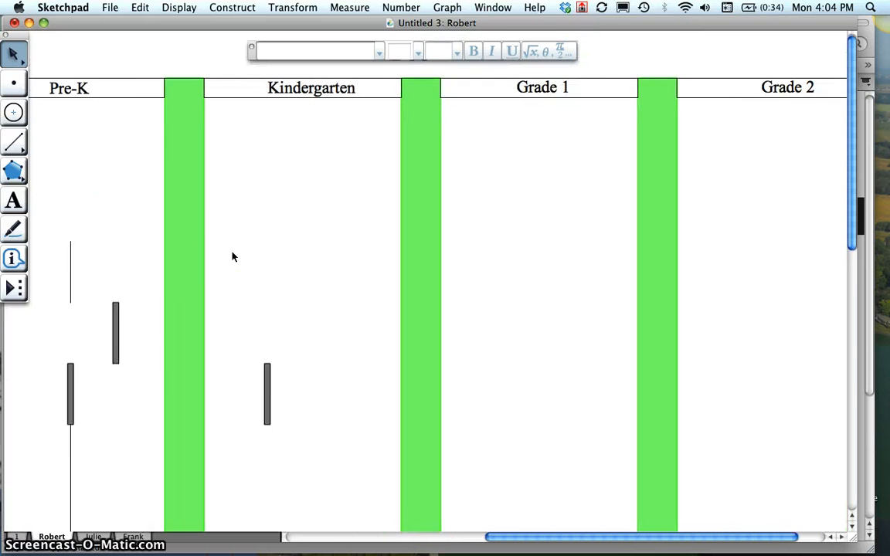
pyautogui.scroll(3, 233, 256)
pyautogui.scroll(-5, 233, 256)
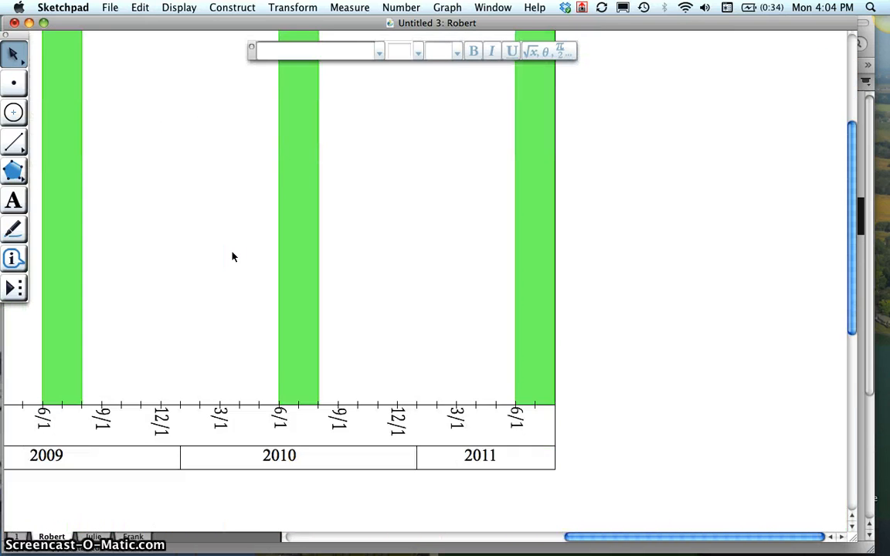
pyautogui.hscroll(-15, 232, 255)
pyautogui.scroll(5, 232, 256)
pyautogui.hscroll(-3, 232, 256)
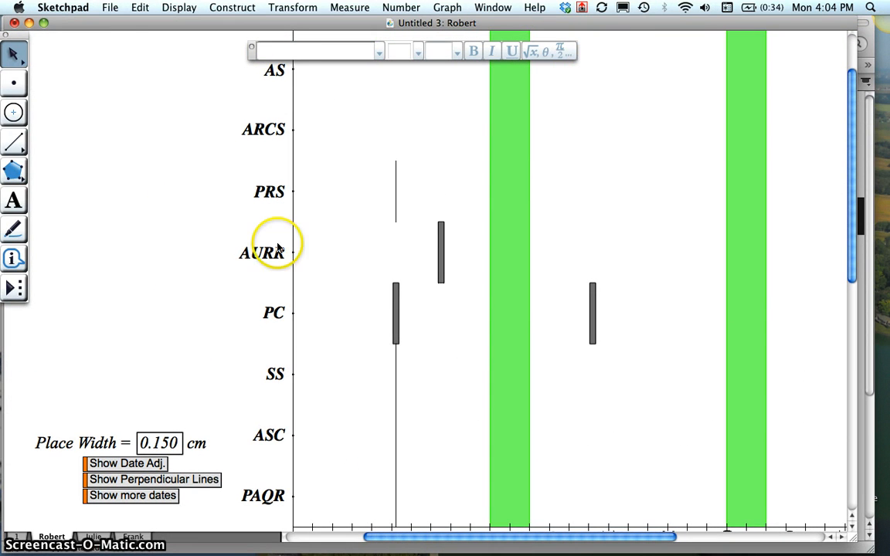
# - Switch to Firefox and start the screen recorder on the Screencast-O-Matic page
pyautogui.press('F3')
pyautogui.click(398, 339)
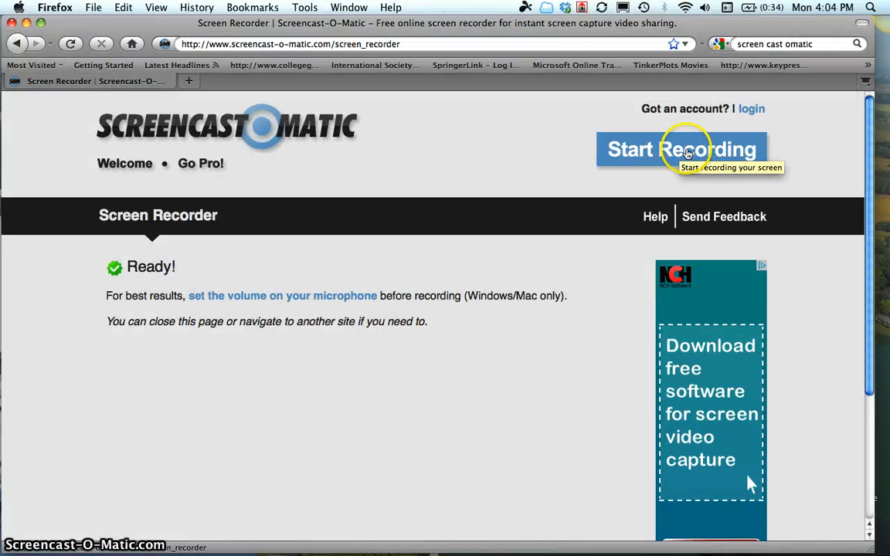
pyautogui.click(686, 153)
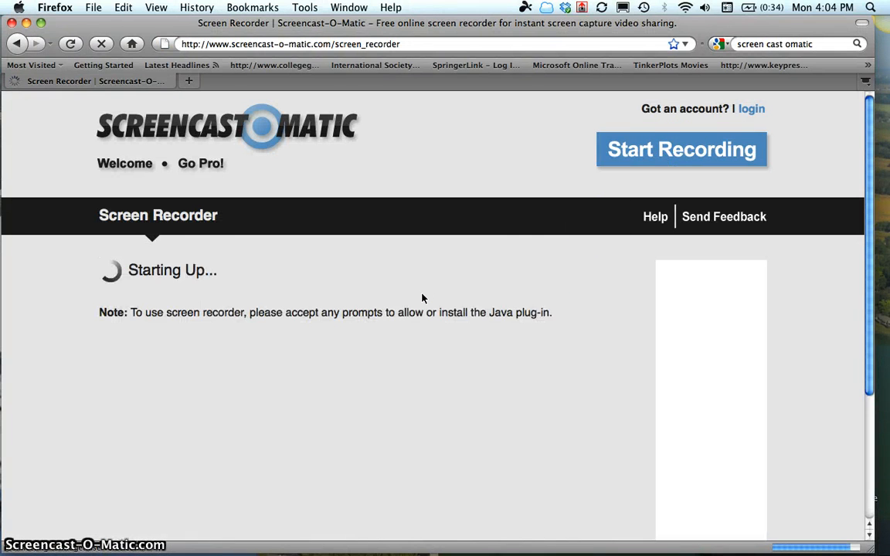